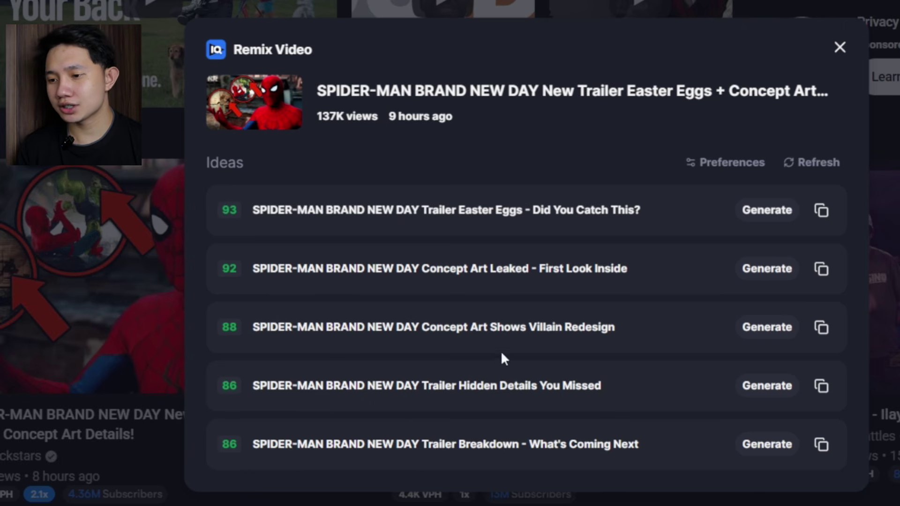
Refresh the remix title ideas for the Spider-Man Brand New Day video and review the scores of the new suggestions.
click(817, 162)
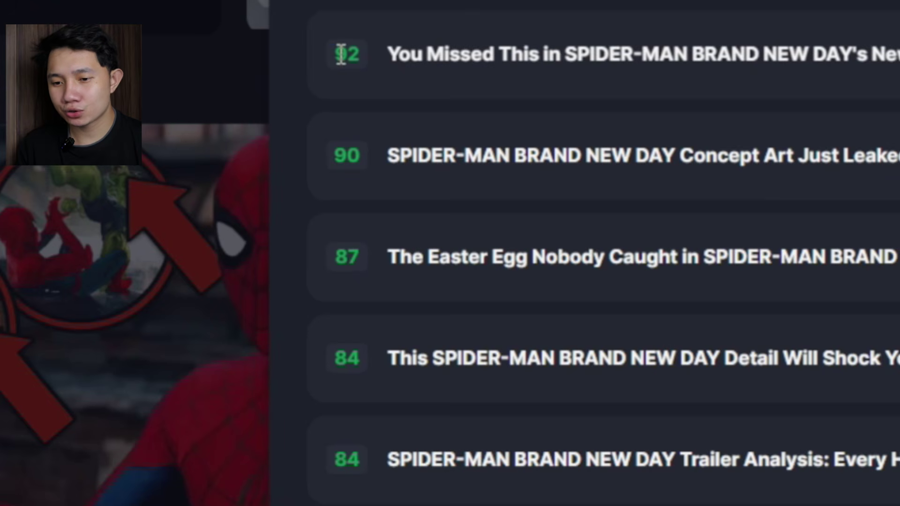
drag(333, 54, 366, 52)
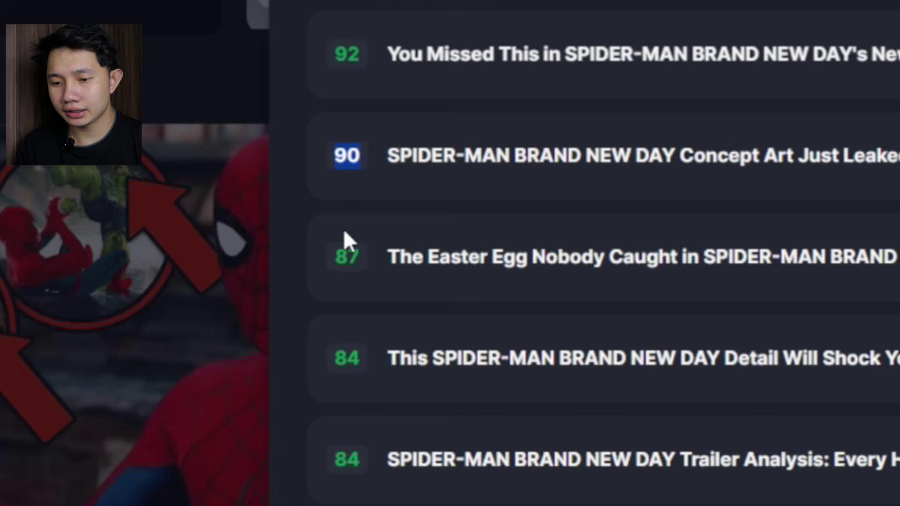
drag(347, 257, 432, 270)
drag(328, 354, 366, 357)
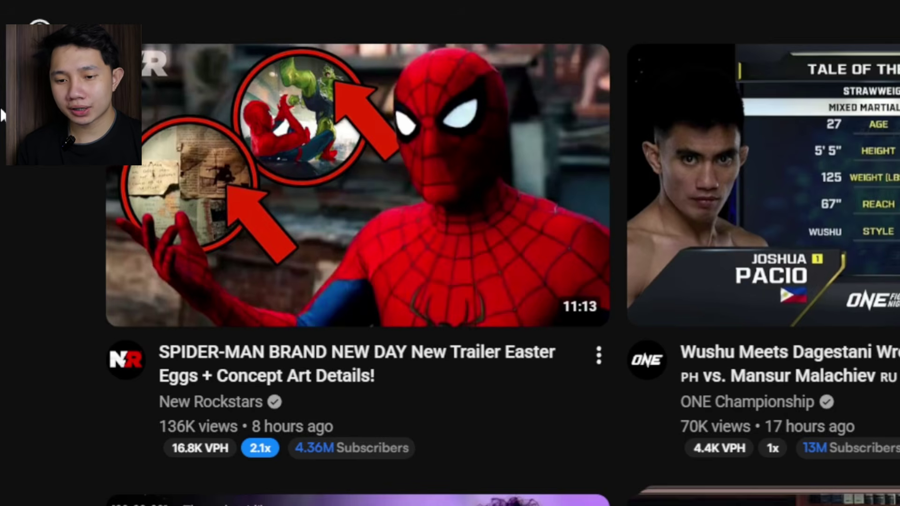
Download the Spider-Man Brand New Day video's thumbnail and bring it into the Thumbnail Builder for remixing.
mouse_move(328, 221)
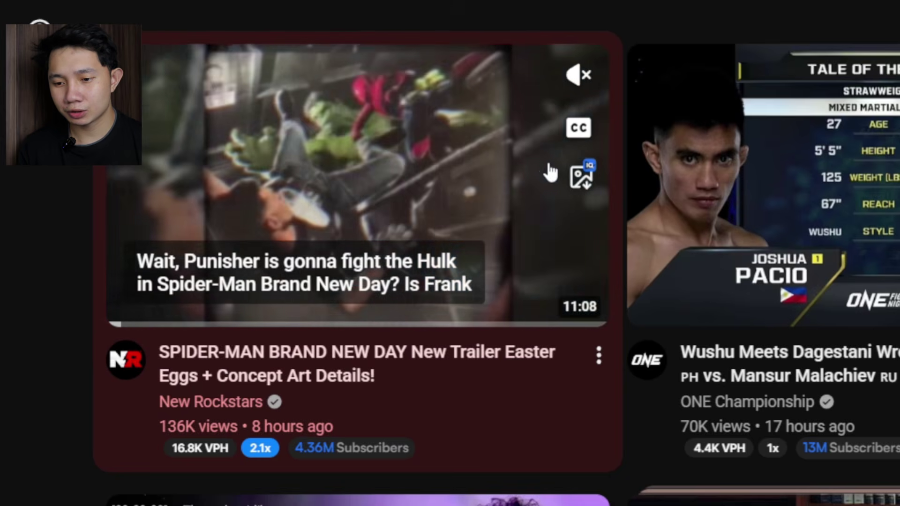
click(581, 177)
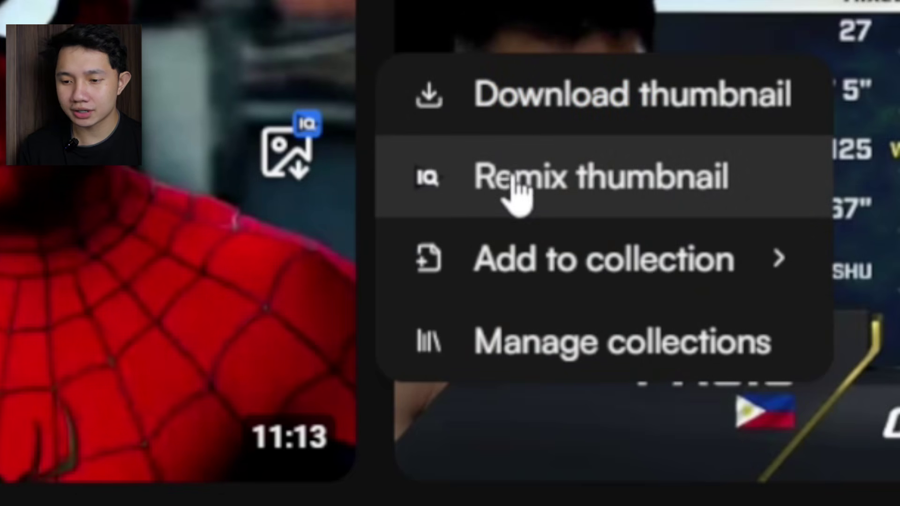
mouse_move(511, 244)
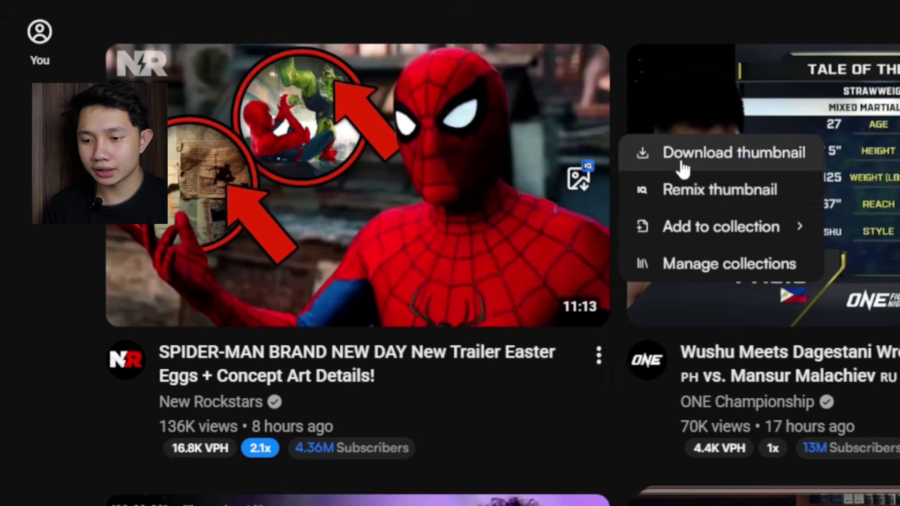
click(681, 160)
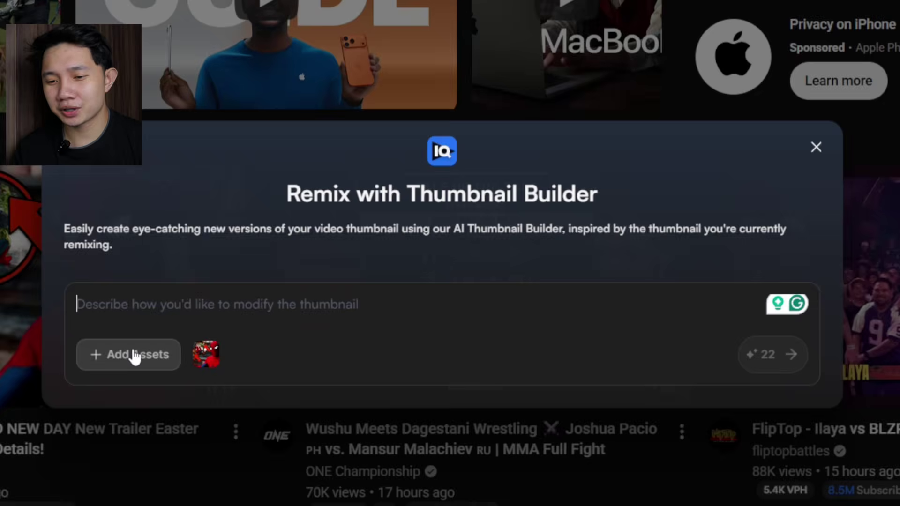
Add a portrait photo as an asset and generate a remix removing Spider-Man's mask while keeping the suit, body pose, lighting and background; view the result.
click(133, 355)
click(146, 265)
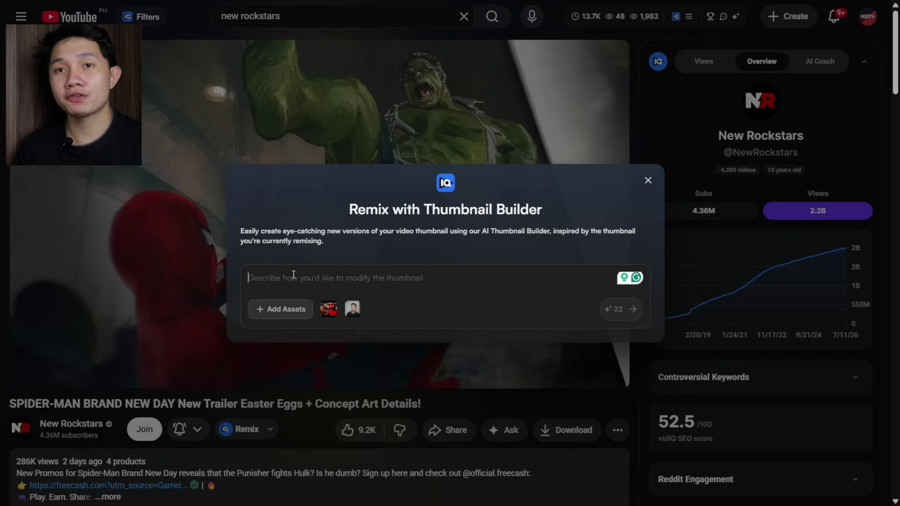
text(Remove Spider-Man's mask completely while keeping the original Spider-Man suit, body pose, lighting, and background unchanged. Replace the head with my face from the uploaded photo, making it look like I am actually Spider-Man. Blend my facial features naturally with the neck and suit, keeping realistic skin tones, correct proportions, and matching the scene's lighting. Preserve my identity and facial details. Create a highly realistic, cinematic, high-resolution result that looks like a real movie still.)
click(607, 331)
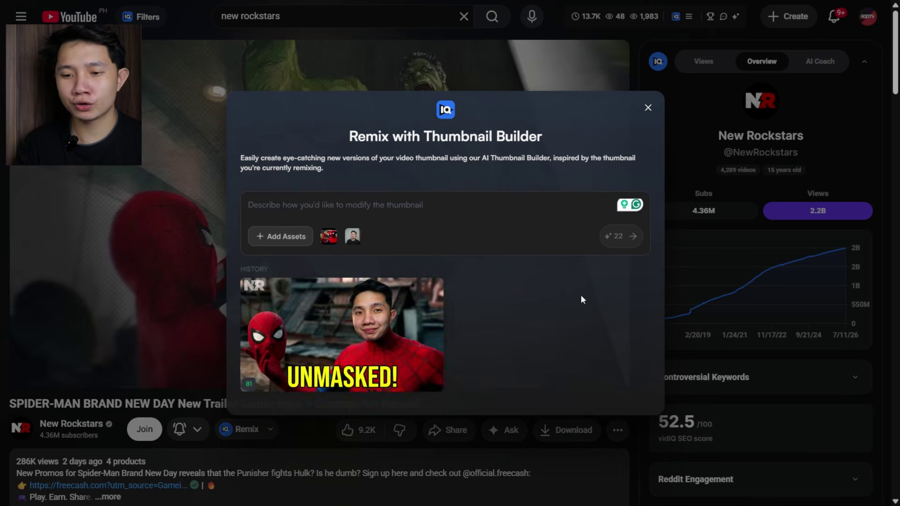
click(385, 320)
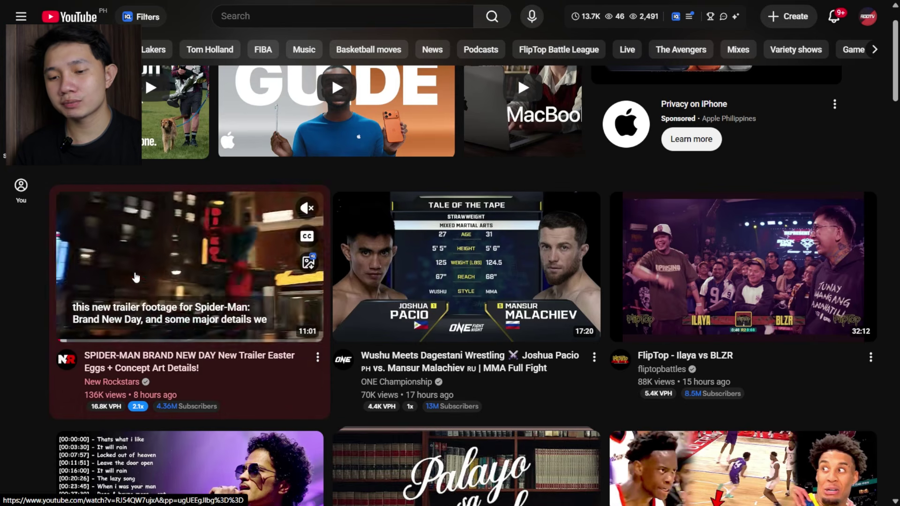
Add the Spider-Man Brand New Day video's thumbnail to the Creative Thumbnail collection.
click(308, 263)
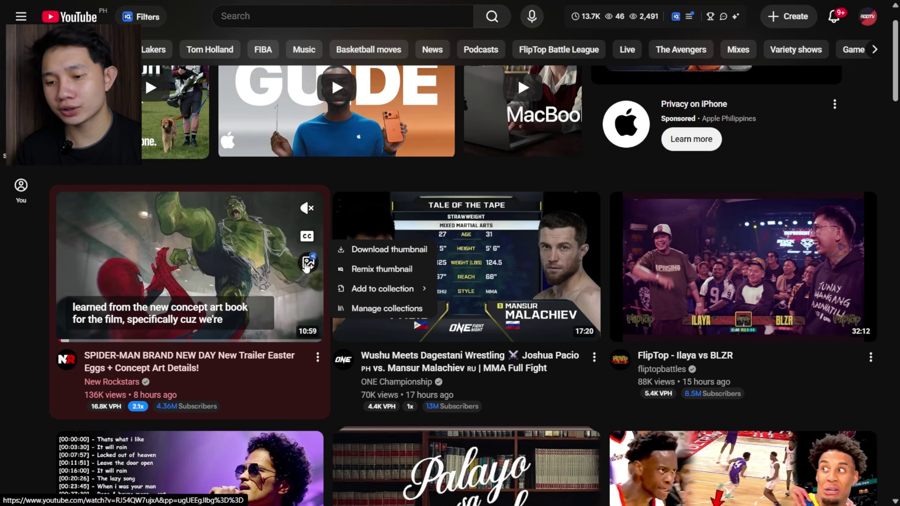
mouse_move(424, 290)
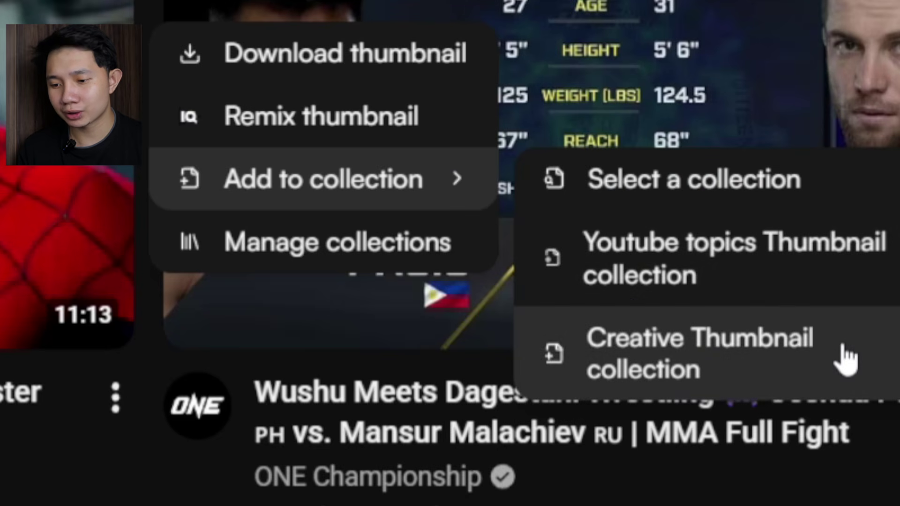
click(846, 360)
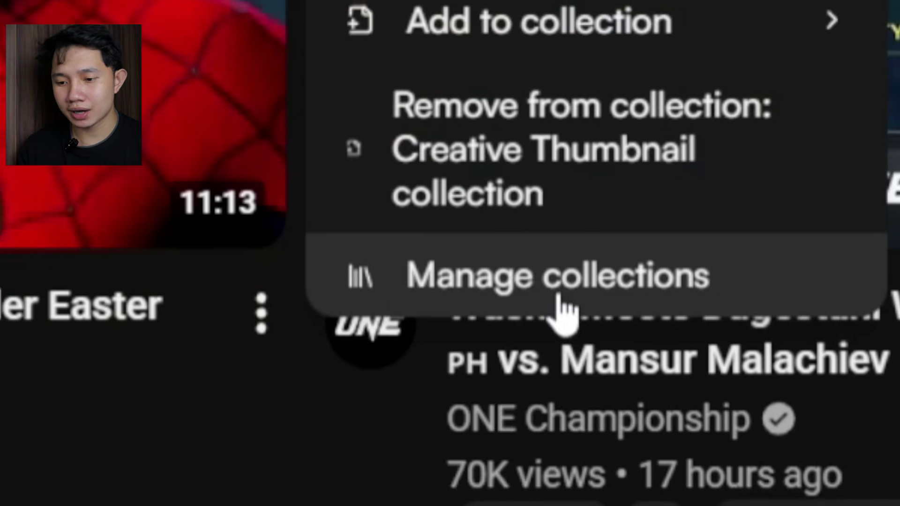
Review the saved thumbnails in Manage collections, switching from the Creative Thumbnail collection to the Youtube topics Thumbnail collection.
click(439, 292)
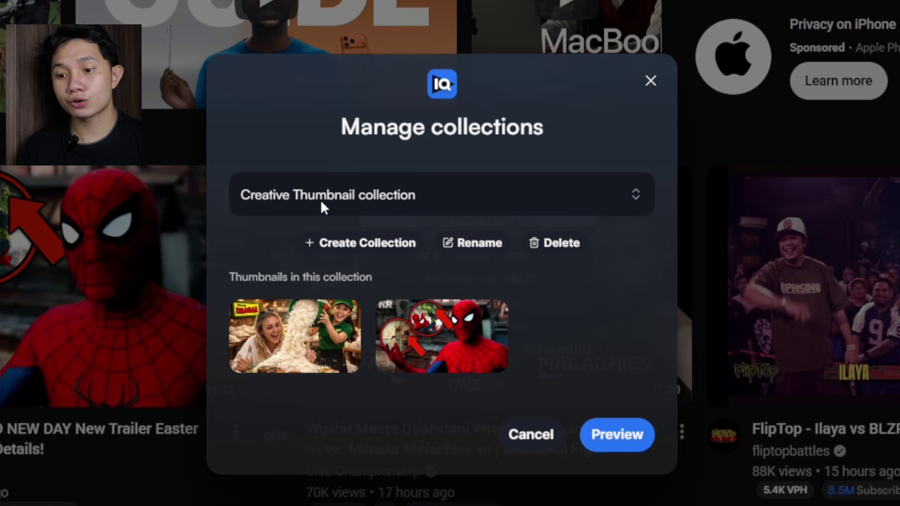
mouse_move(455, 352)
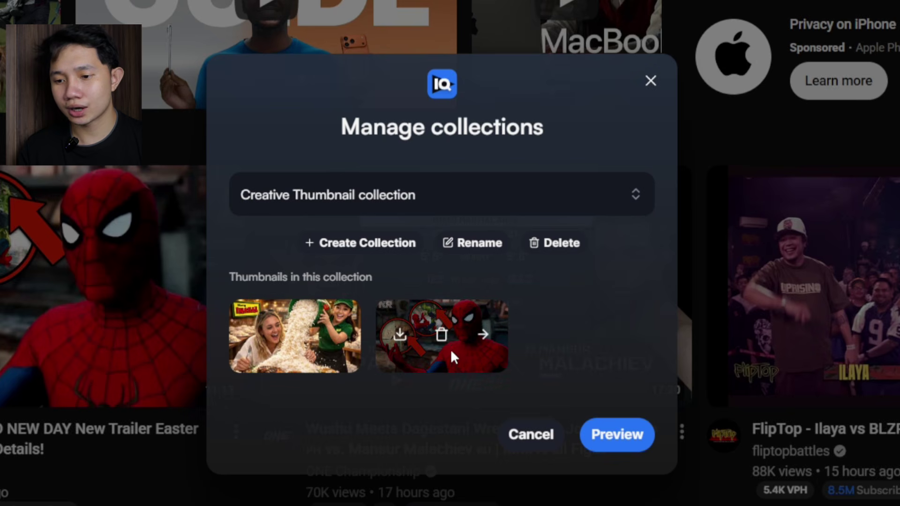
click(637, 197)
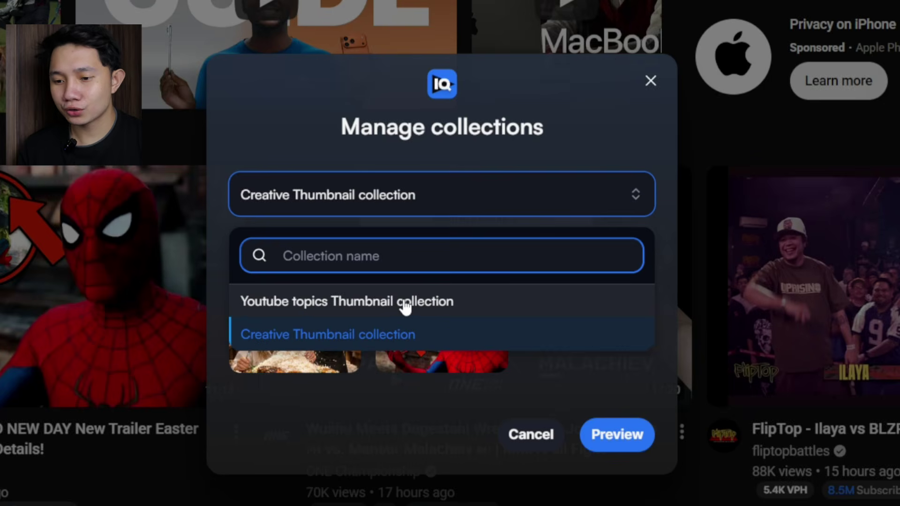
click(405, 308)
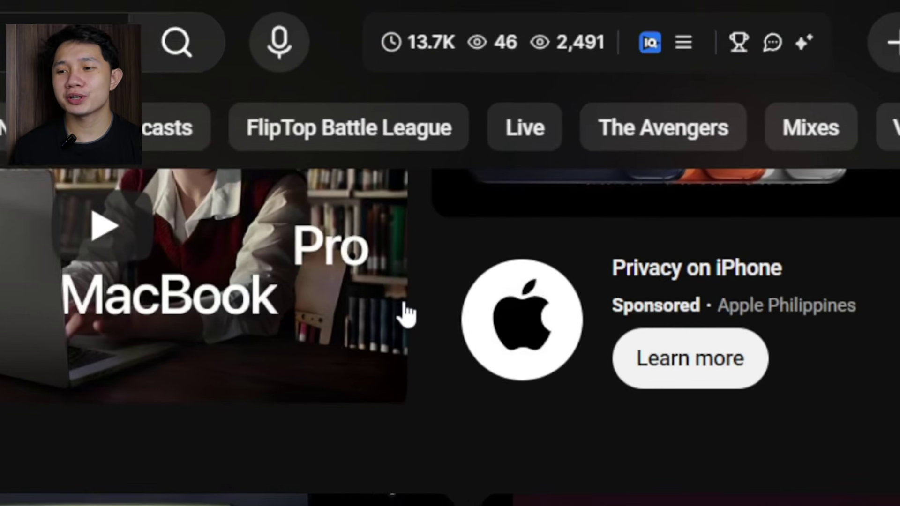
Open the realtime channel stats and examine the views and Shorts charts for the last 60 minutes and 48 hours.
click(494, 48)
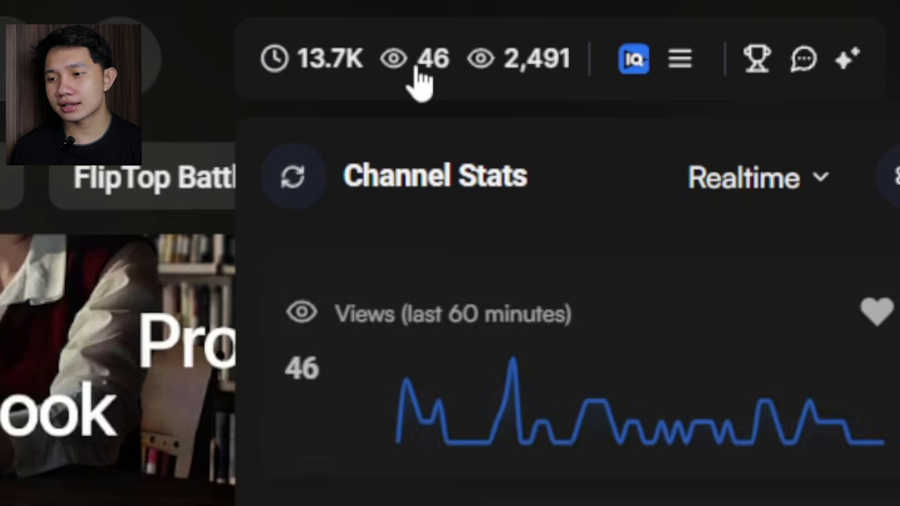
mouse_move(316, 84)
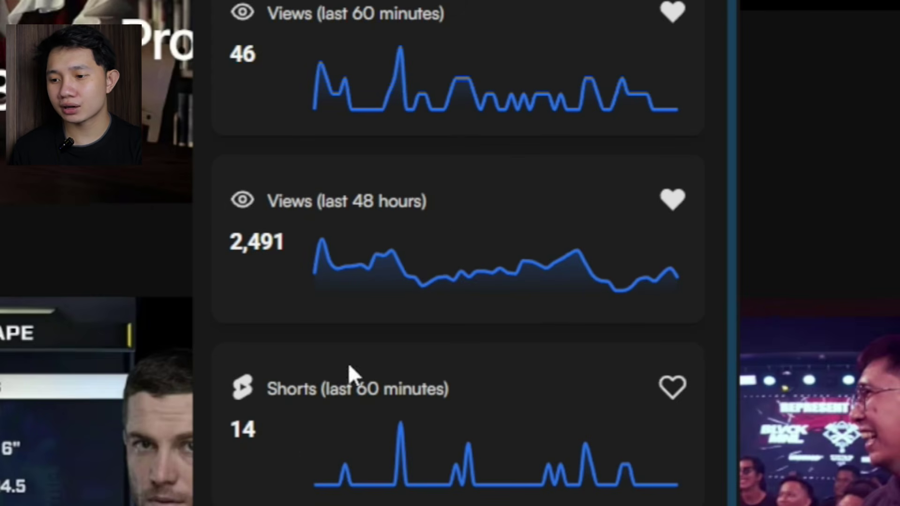
scroll(267, 222, down, 2)
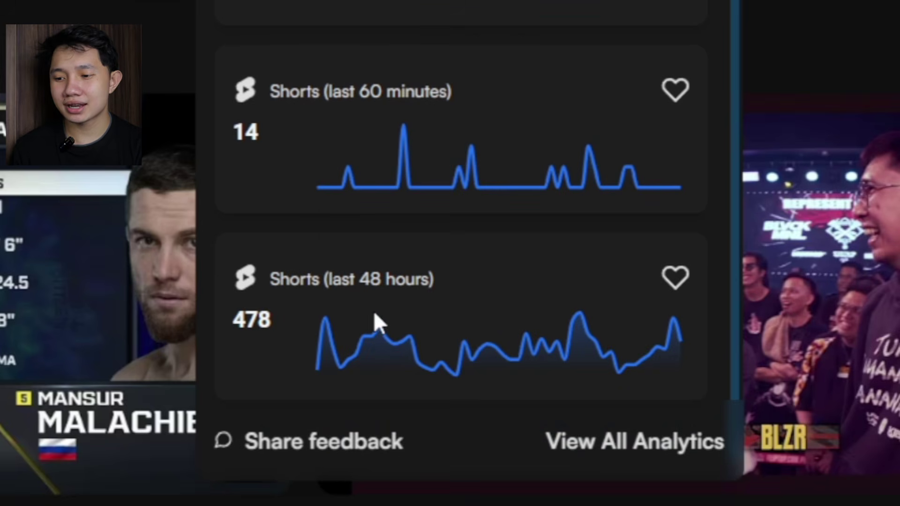
scroll(440, 94, up, 2)
scroll(426, 136, down, 2)
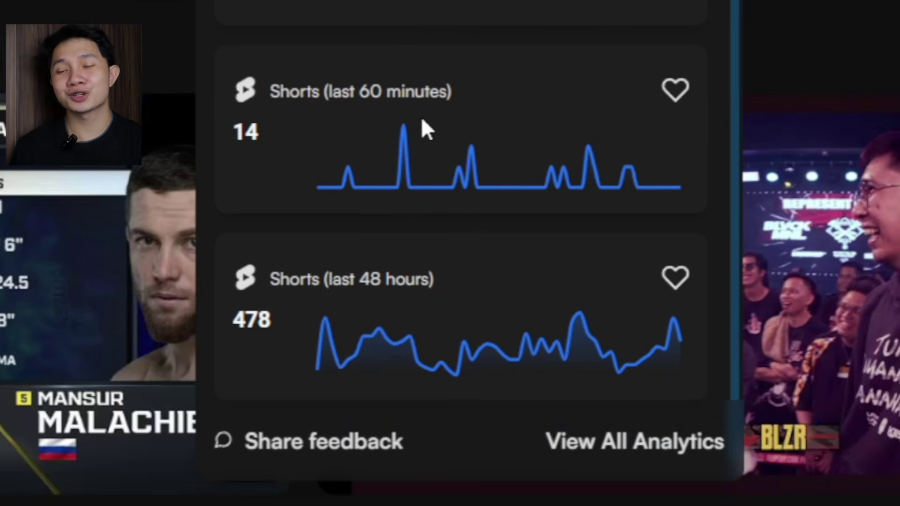
scroll(479, 57, up, 2)
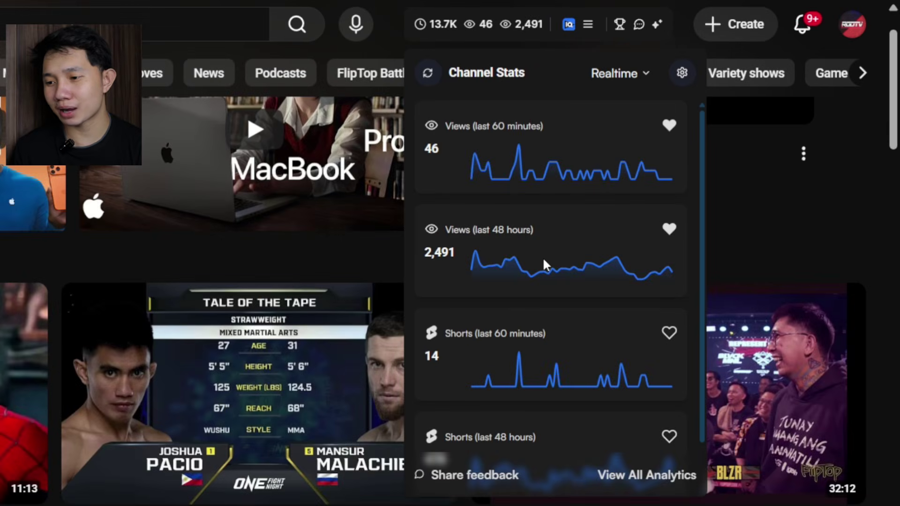
scroll(543, 263, down, 1)
scroll(518, 209, up, 1)
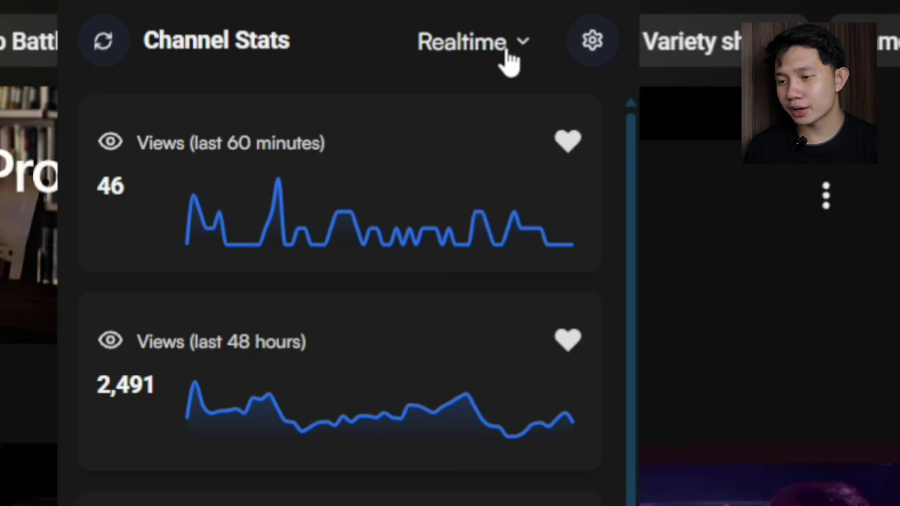
View the channel stats for the last 7 days and for the last 28 days.
click(509, 61)
click(507, 256)
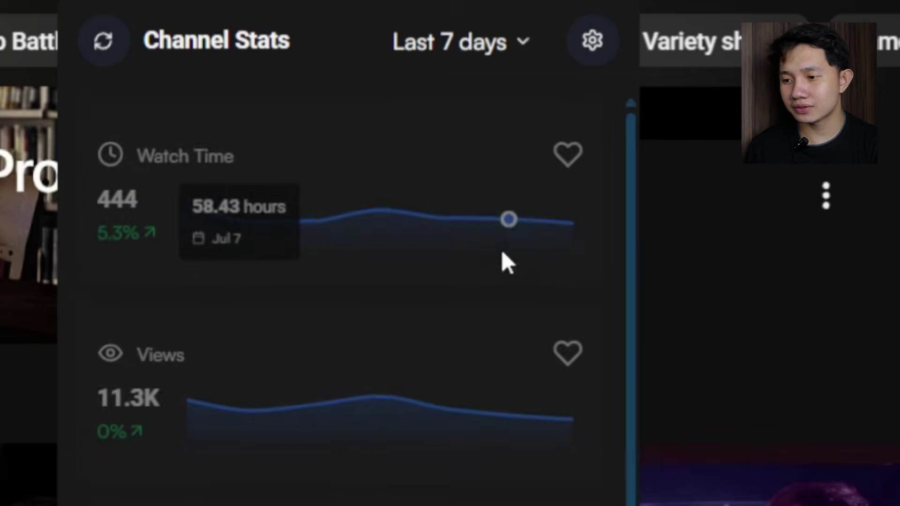
click(456, 34)
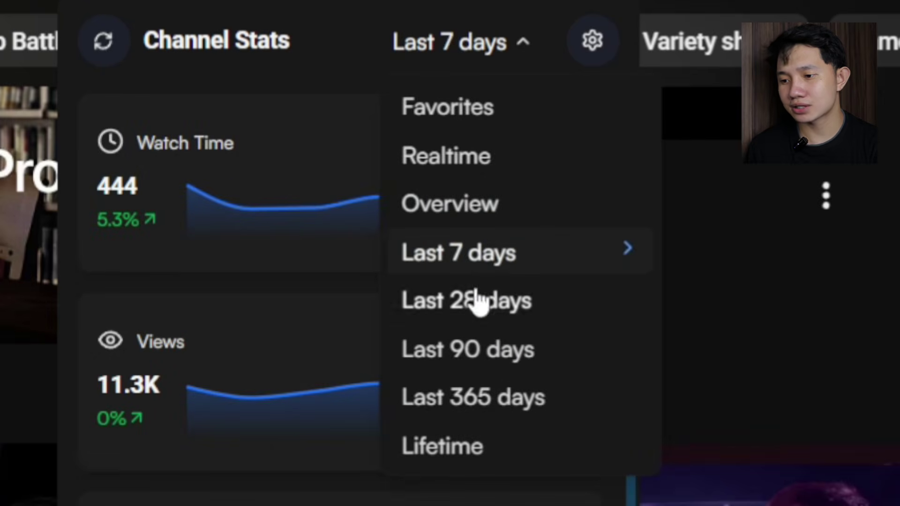
click(477, 296)
click(428, 59)
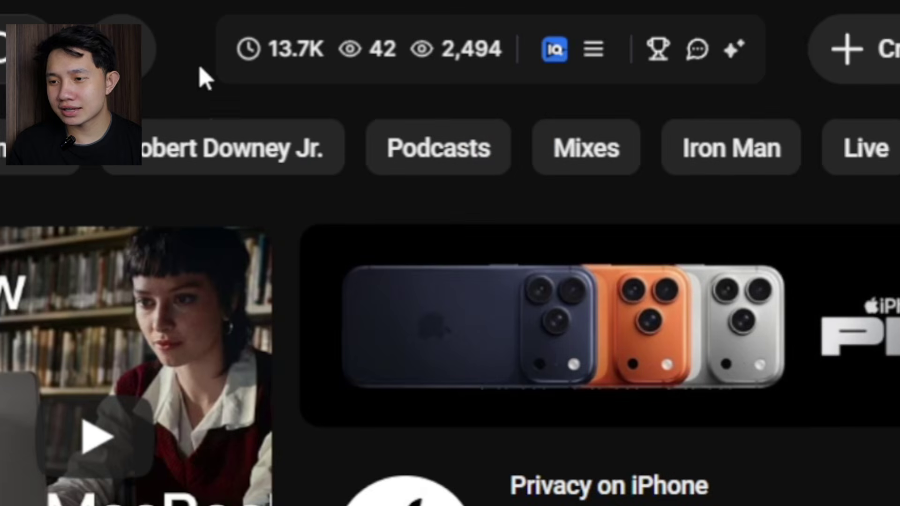
Open your own YouTube channel page to view its vidIQ quick channel stats.
click(868, 17)
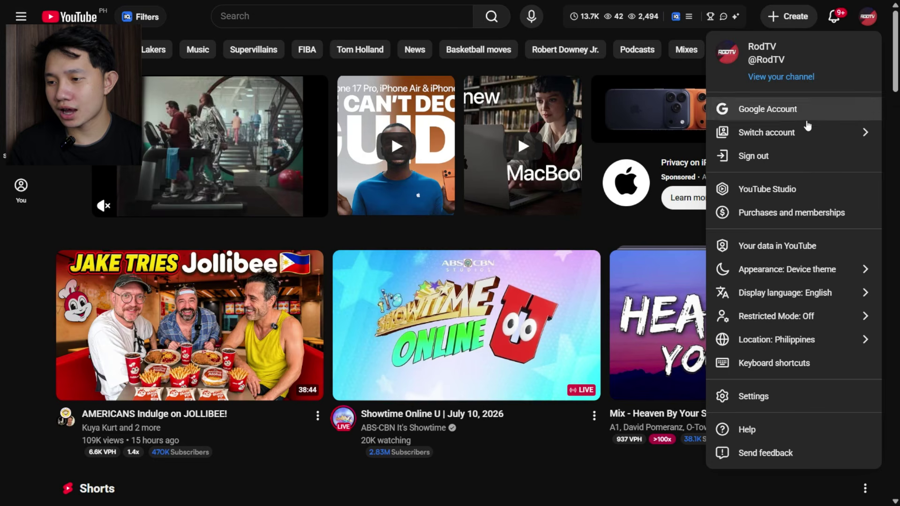
click(781, 78)
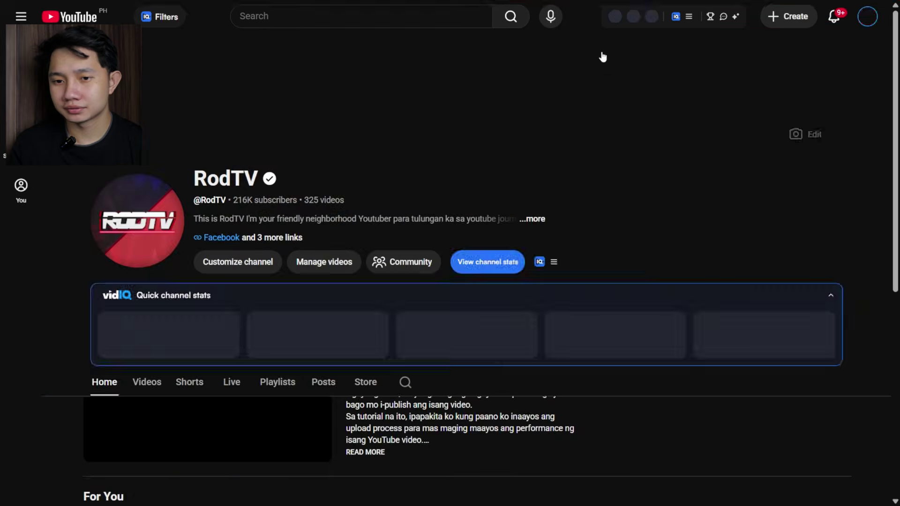
mouse_move(565, 9)
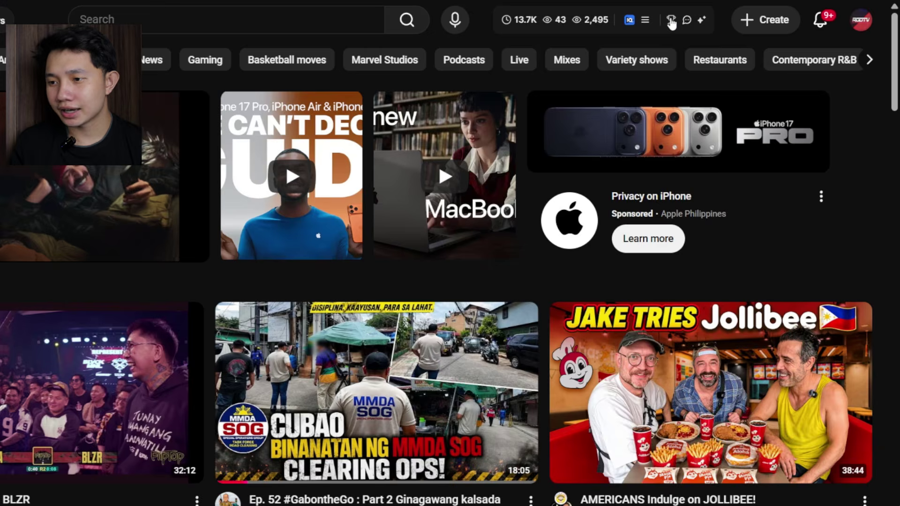
Open the channel's achievements and view the award page for reaching 9,500,000 views.
click(672, 21)
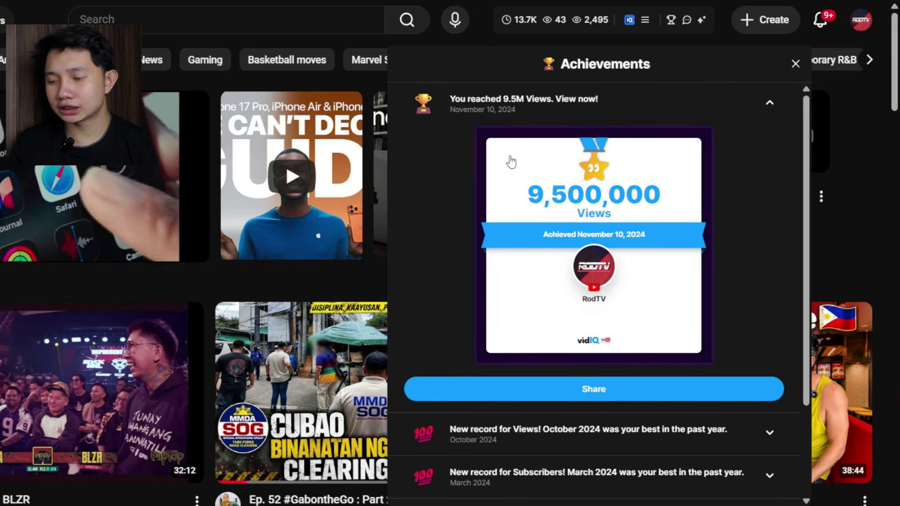
click(514, 172)
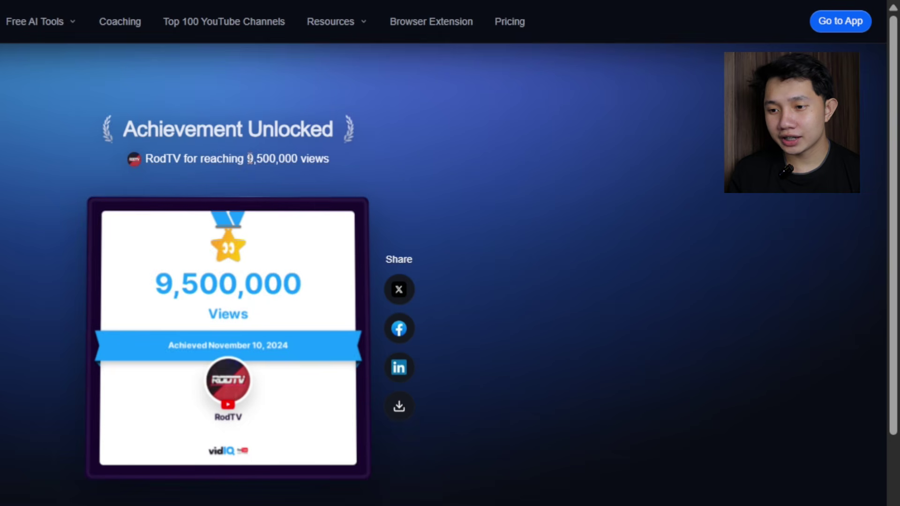
drag(249, 159, 327, 164)
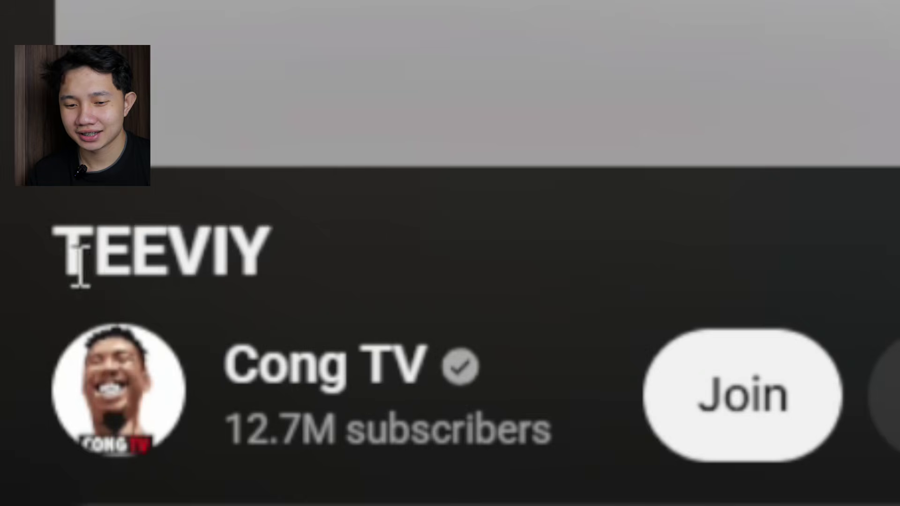
Examine the TEEVIY video's title and the Cong TV channel's video count and age in the vidIQ overview.
drag(15, 405, 69, 402)
click(77, 401)
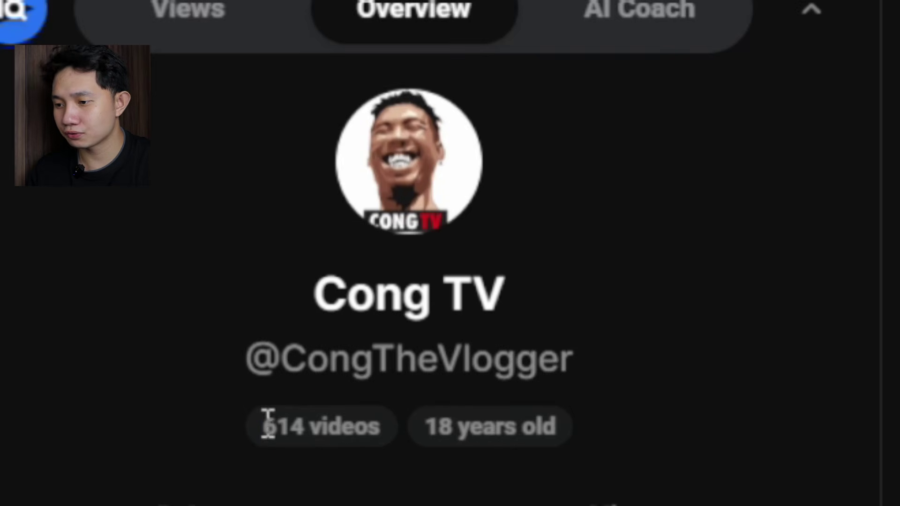
drag(265, 425, 547, 429)
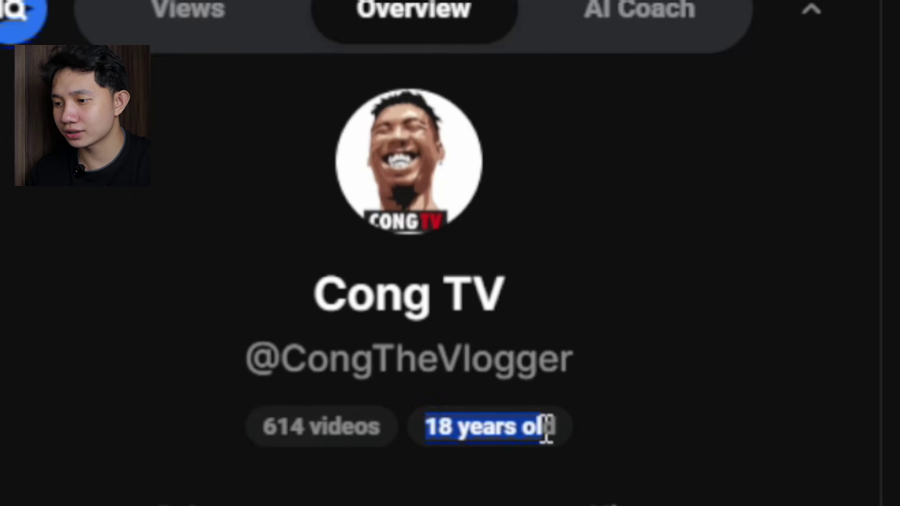
click(591, 417)
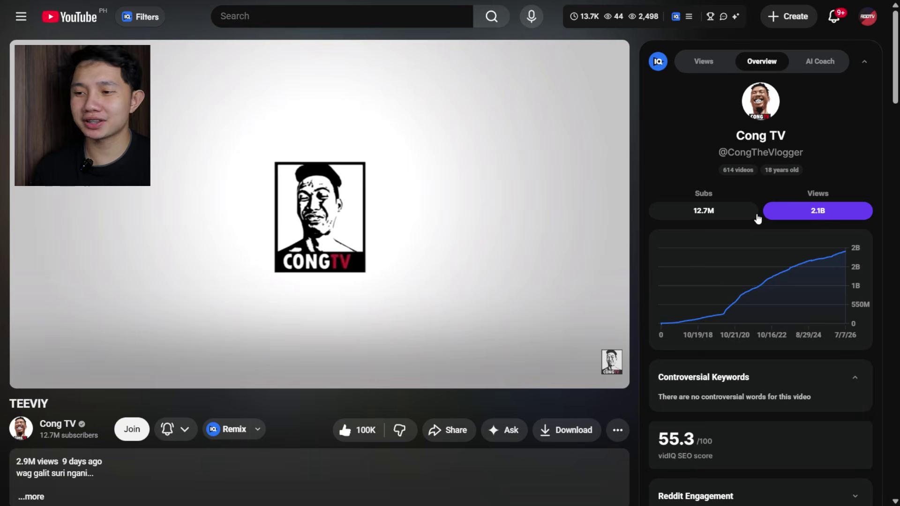
Collapse and reopen the vidIQ panel beside the TEEVIY video.
click(863, 63)
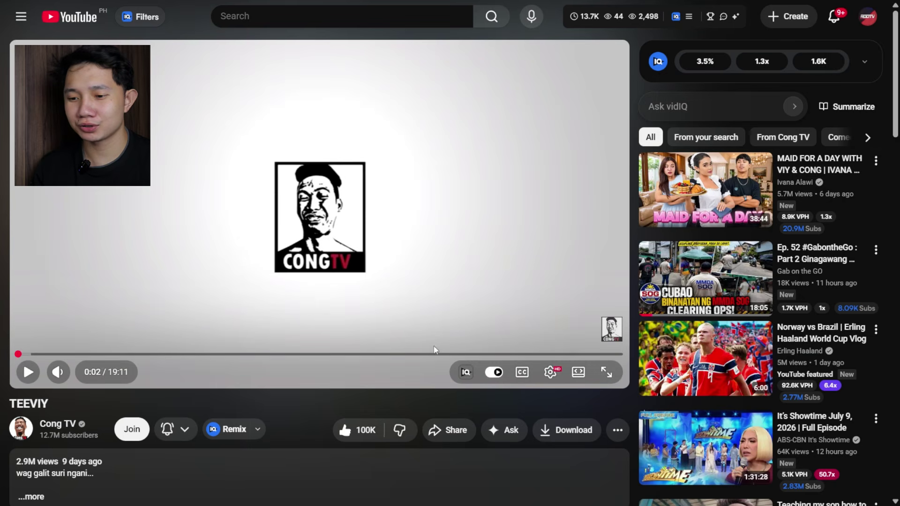
click(865, 63)
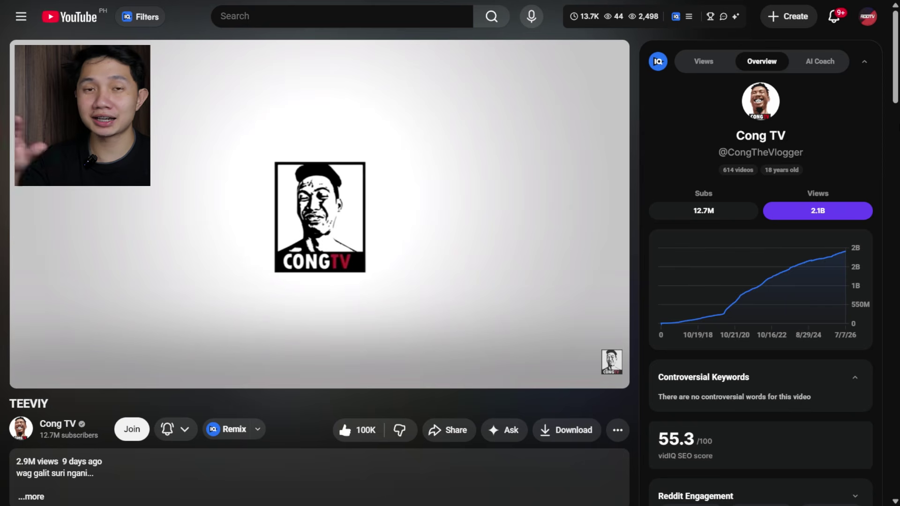
mouse_move(670, 322)
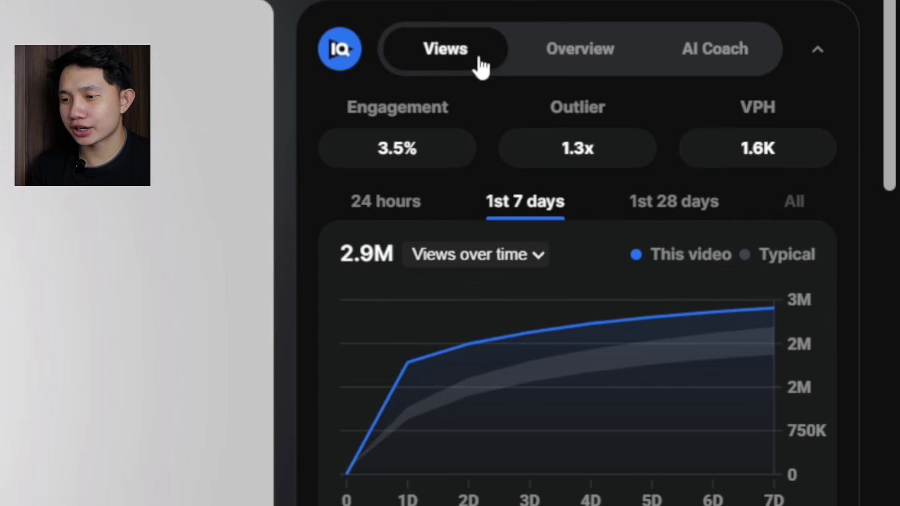
Examine the TEEVIY video's engagement rate, outlier score, VPH and views over time for the first 7 and first 28 days.
mouse_move(379, 155)
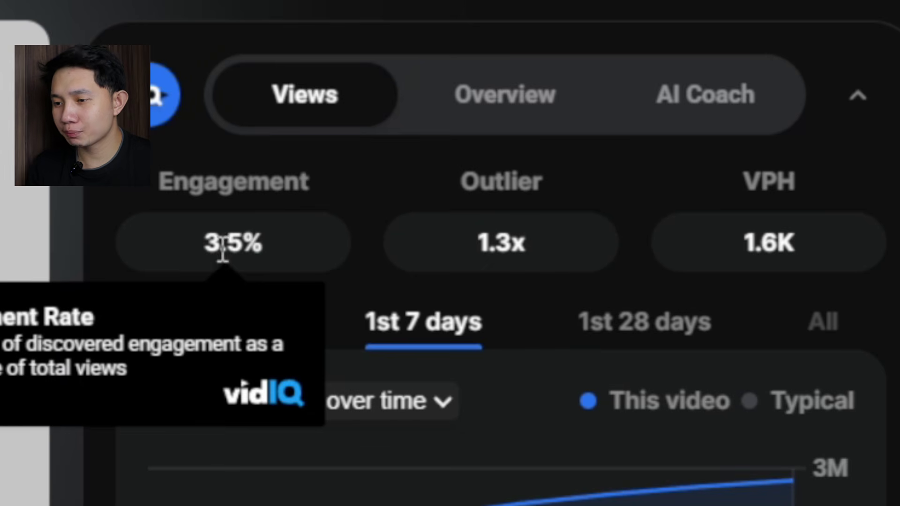
drag(206, 253, 304, 256)
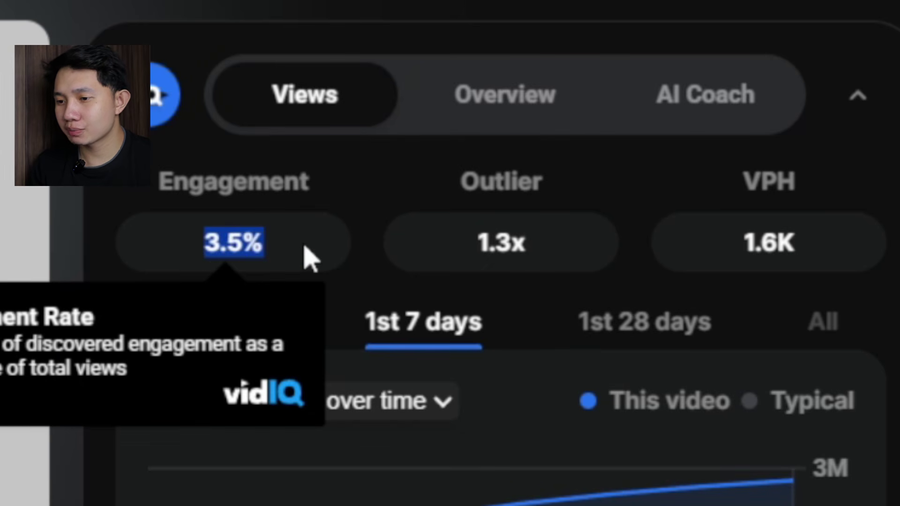
mouse_move(440, 255)
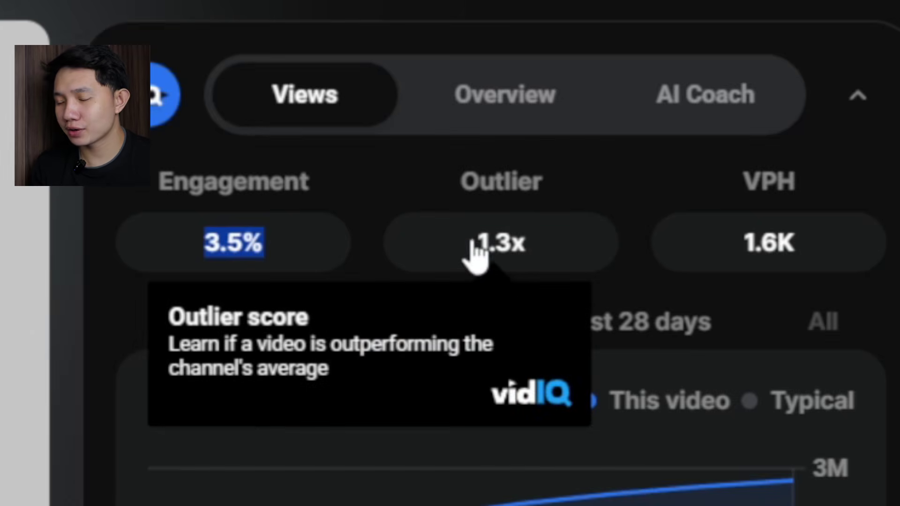
mouse_move(792, 230)
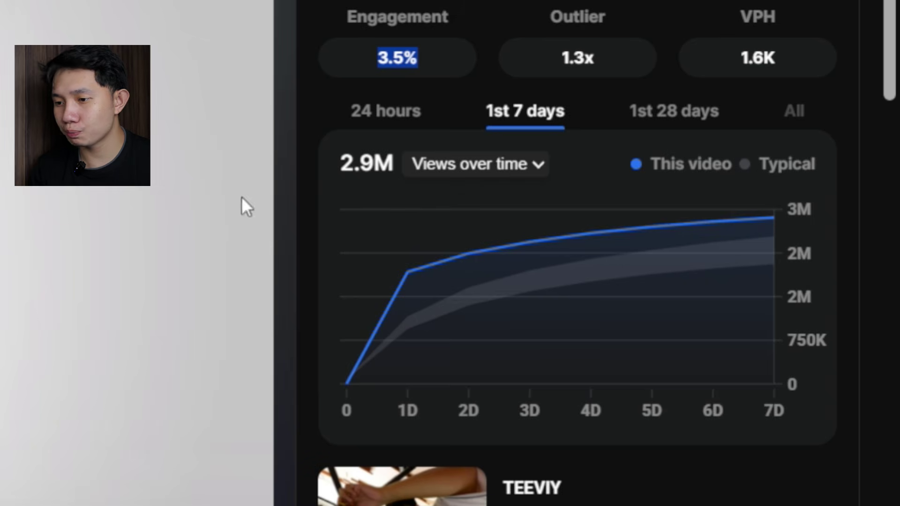
drag(343, 161, 375, 162)
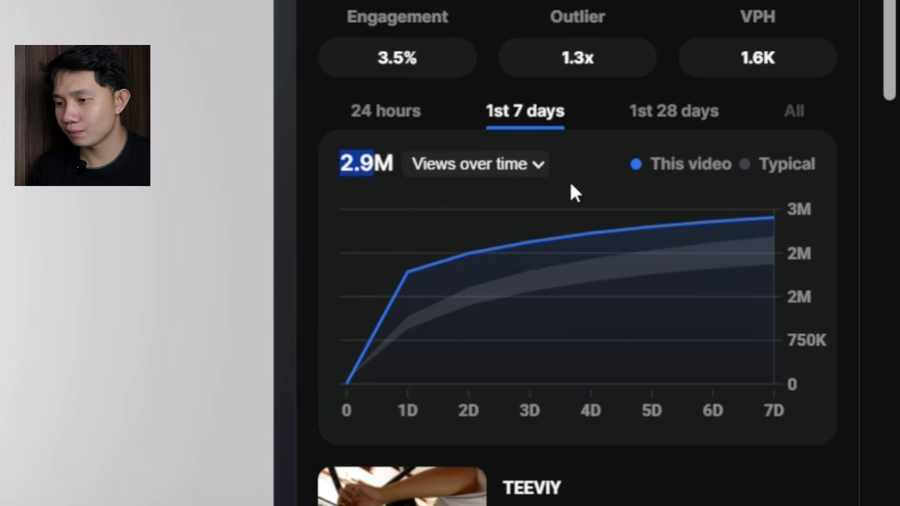
click(675, 119)
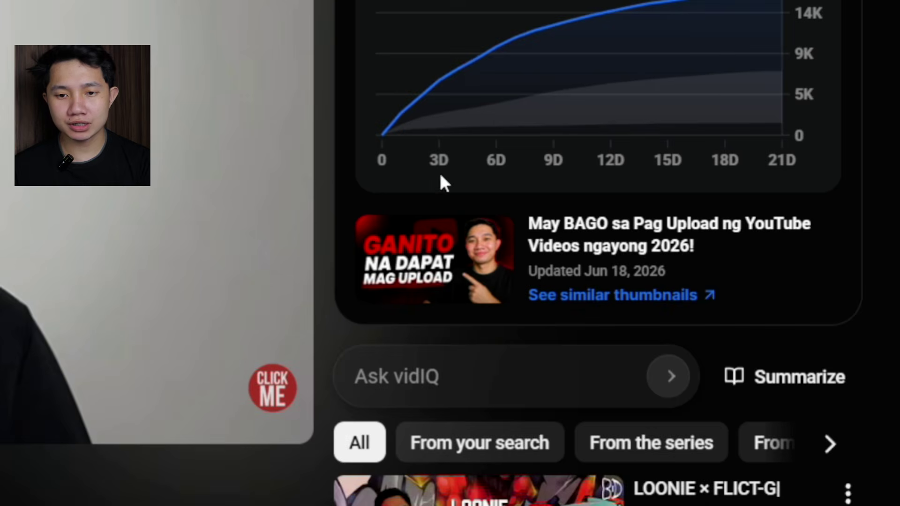
Open the thumbnail gallery of the "May BAGO sa Pag Upload ng YouTube Videos ngayong 2026!" video and load its thumbnail into Thumbnail Preview.
mouse_move(696, 221)
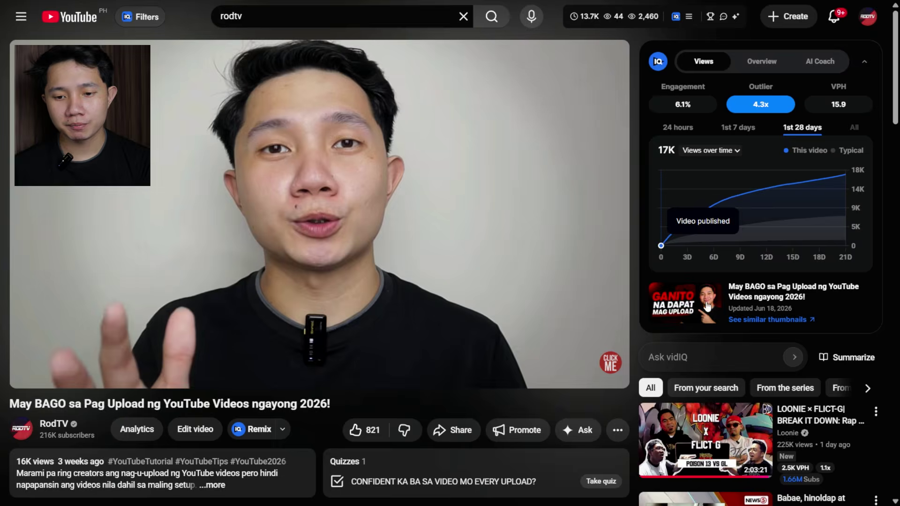
click(436, 255)
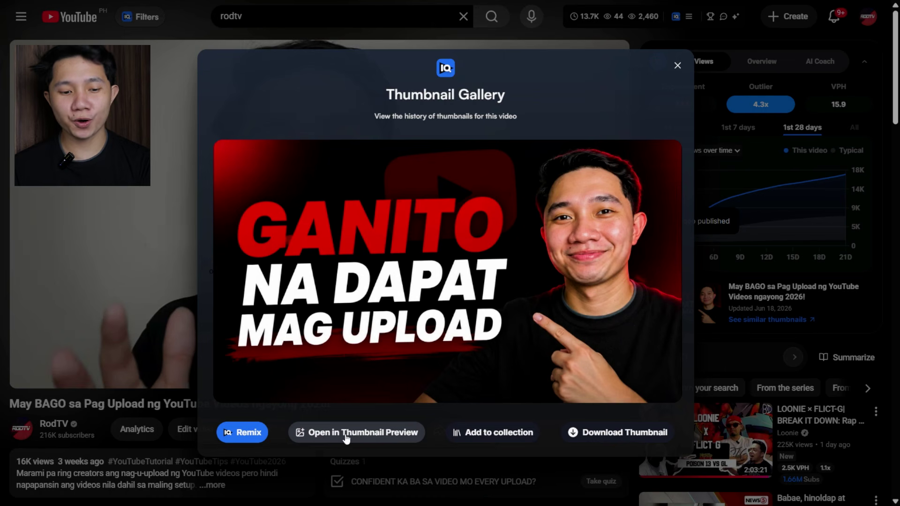
click(346, 436)
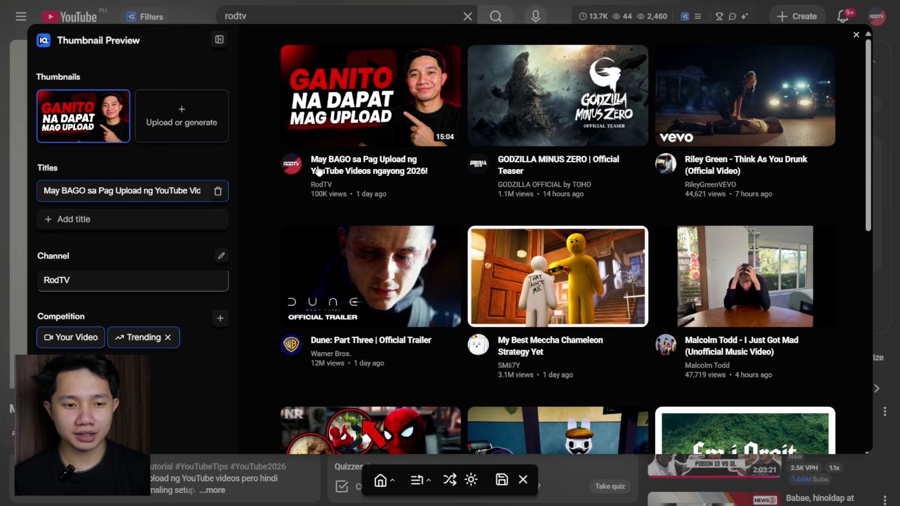
Check the thumbnail preview in light mode, return it to dark mode and shuffle the competing videos several times.
click(478, 484)
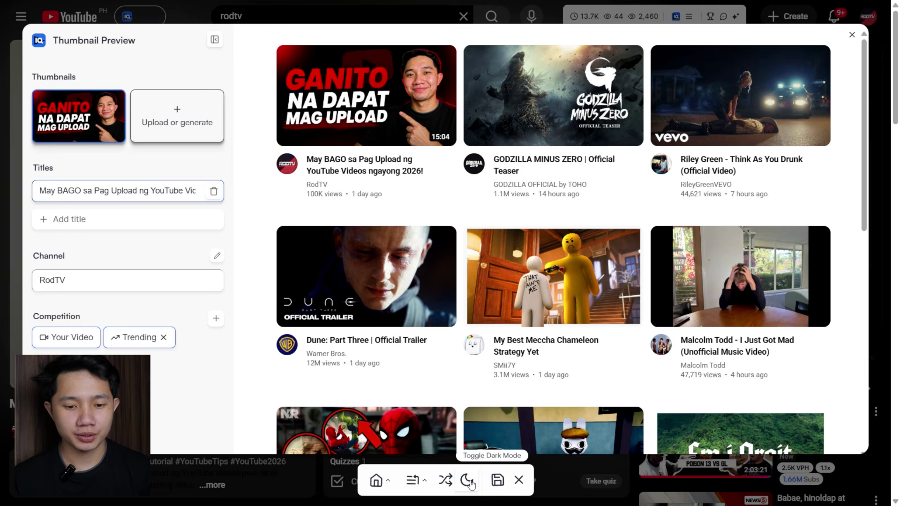
click(471, 483)
click(447, 480)
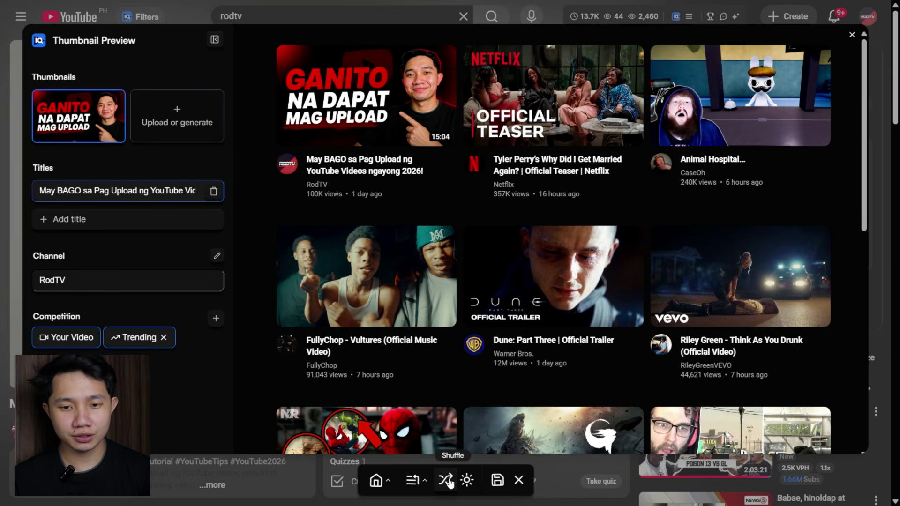
click(448, 481)
click(446, 481)
click(447, 480)
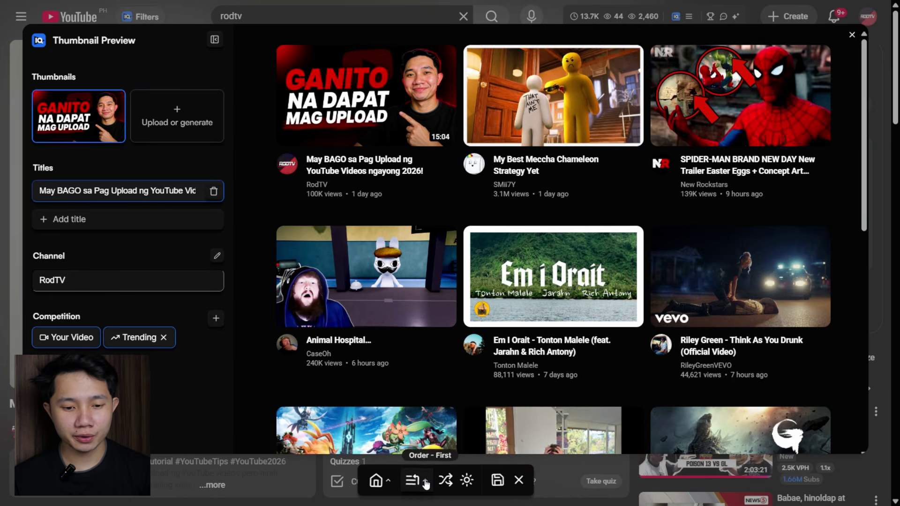
Place the video third in the home preview, then put it back in first position and switch to the Search view.
click(424, 482)
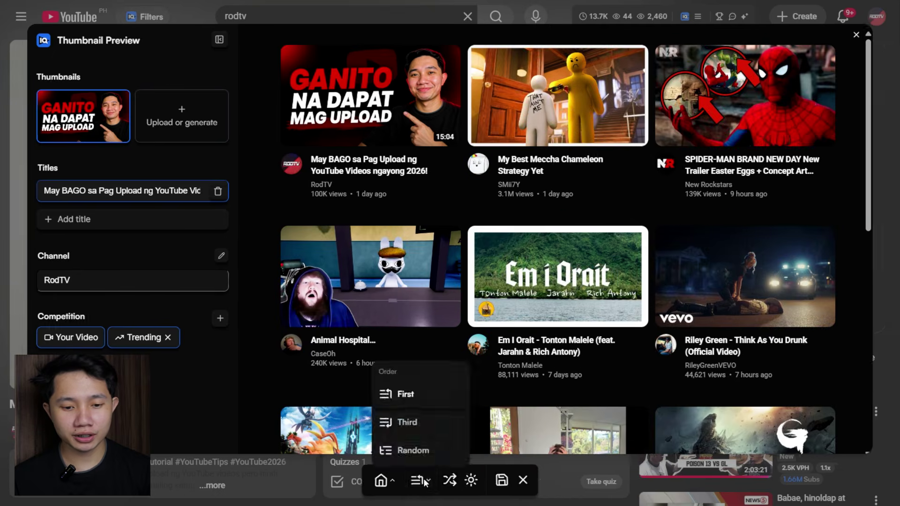
click(406, 423)
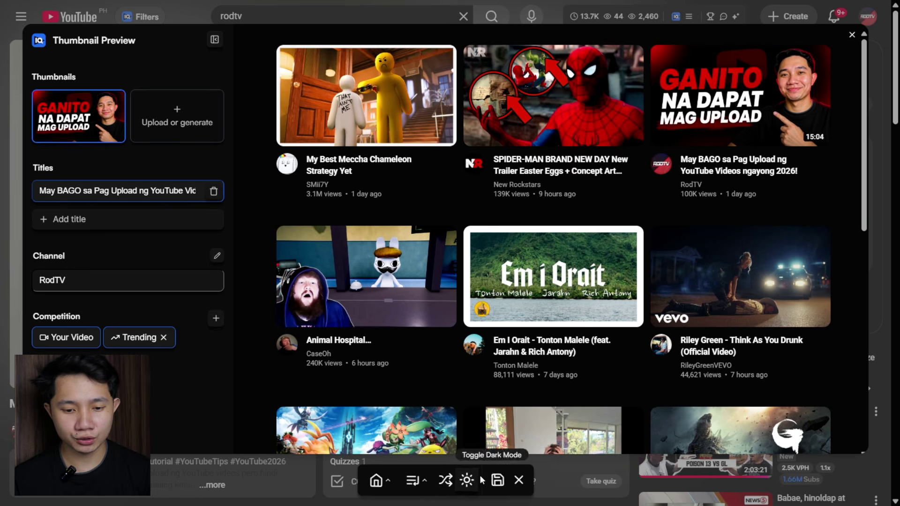
click(413, 480)
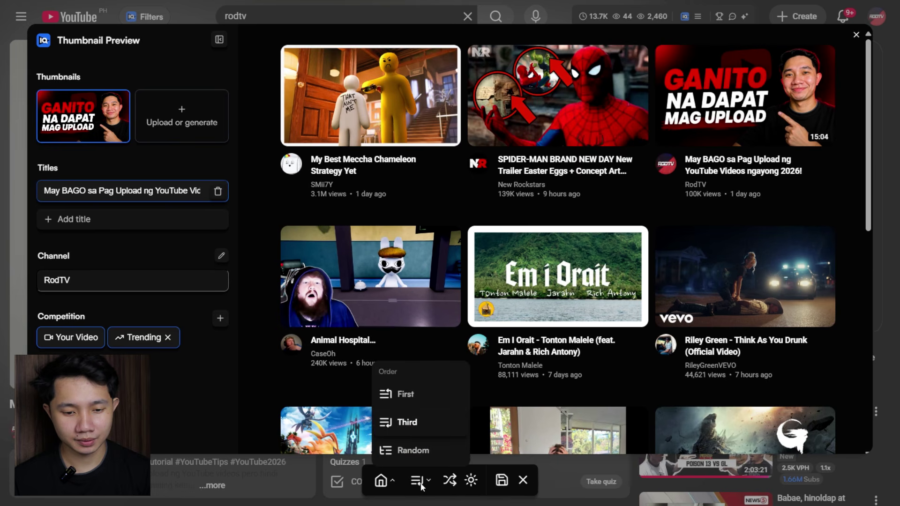
click(416, 462)
scroll(532, 144, down, 10)
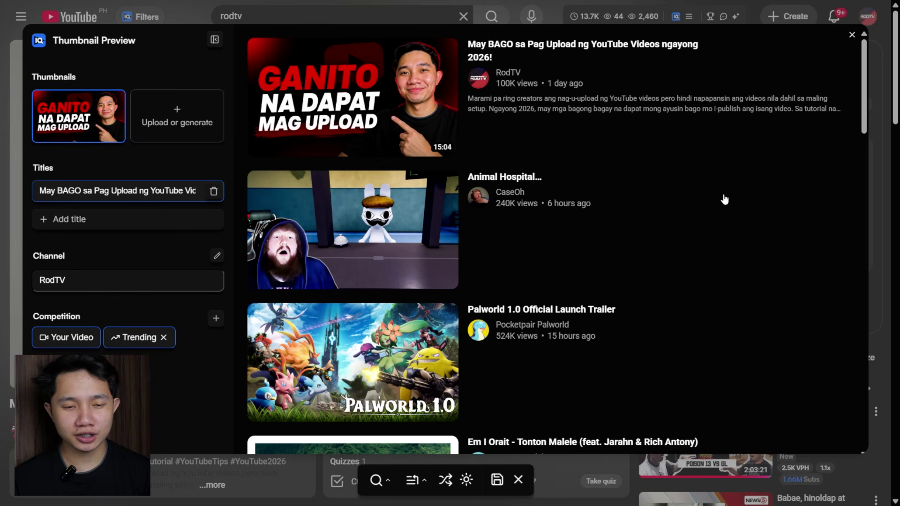
Preview the thumbnail among the competing videos in the Suggested view and in the Mobile view.
click(376, 480)
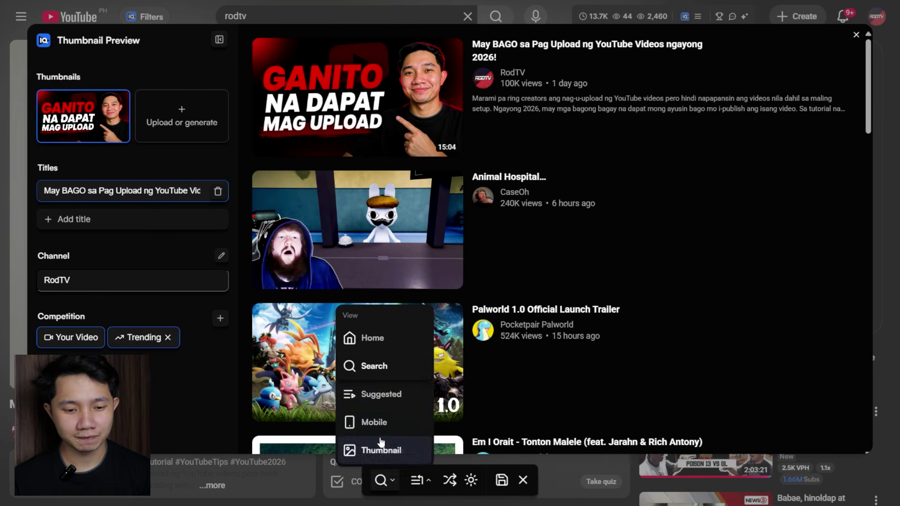
click(377, 400)
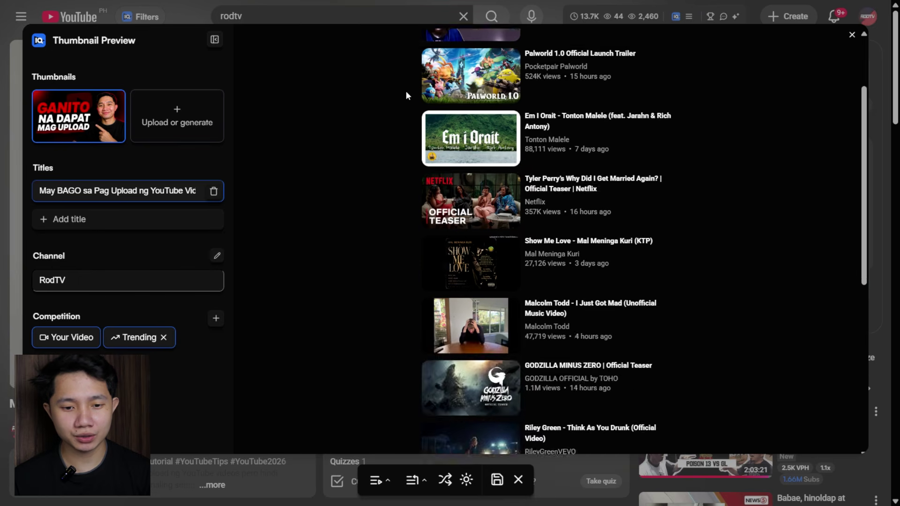
click(382, 481)
click(392, 424)
scroll(436, 159, down, 4)
scroll(449, 114, up, 4)
Switch the preview to the Thumbnail view and compare the thumbnail with the competing ones in the grid.
click(382, 480)
click(392, 454)
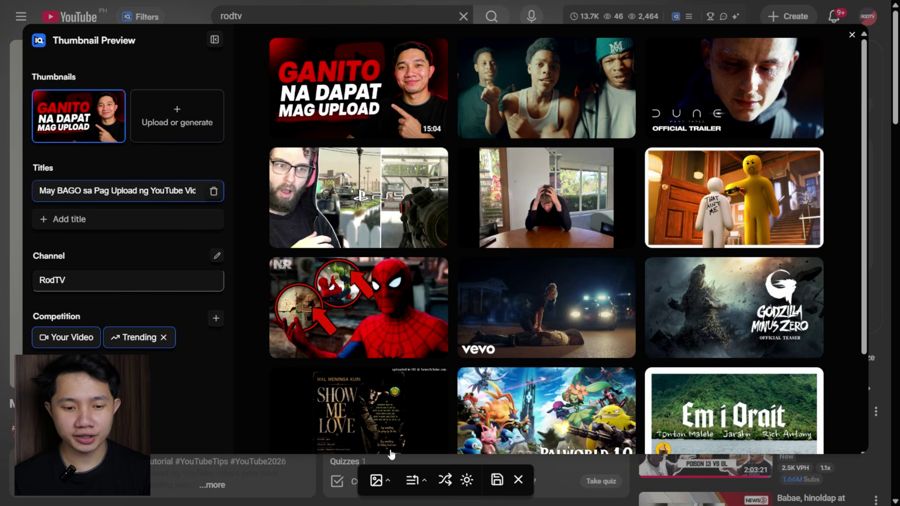
scroll(324, 284, down, 2)
scroll(323, 281, up, 2)
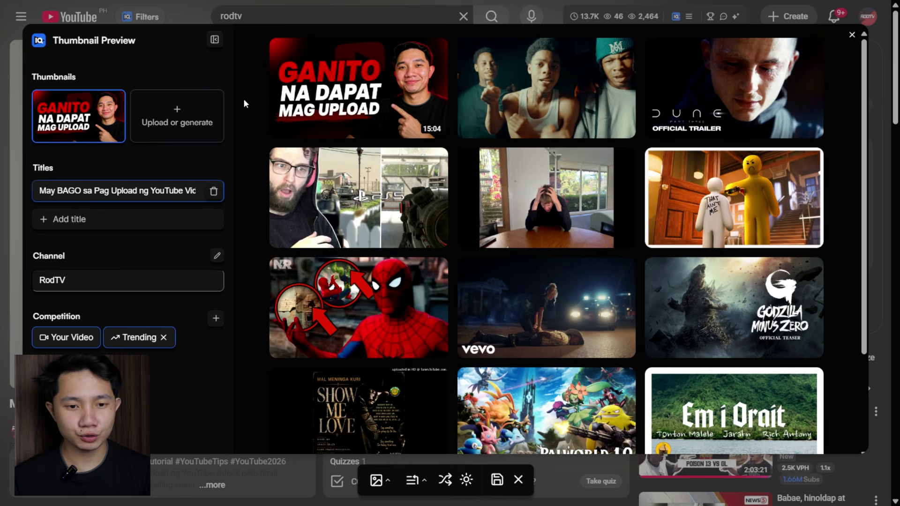
scroll(247, 101, down, 2)
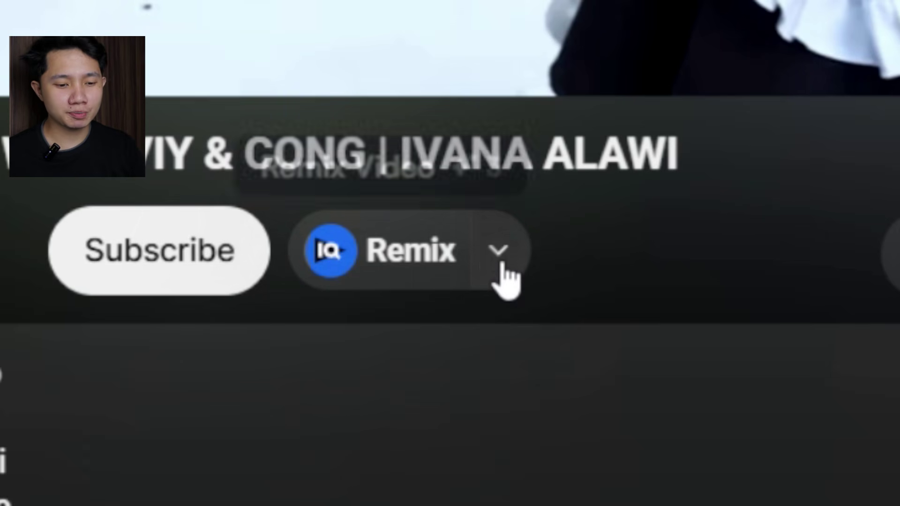
Choose the add-competitor option for the Ivana Alawi video and look through the competitor channels.
click(499, 252)
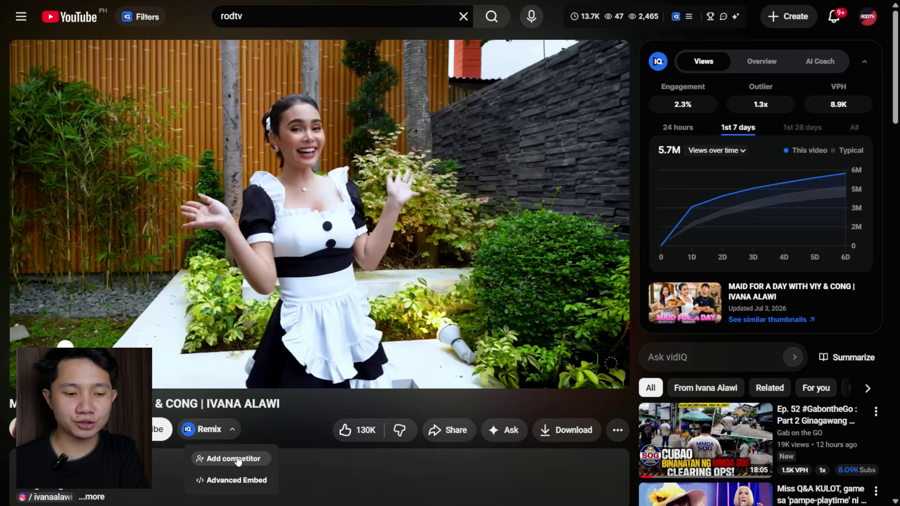
click(234, 459)
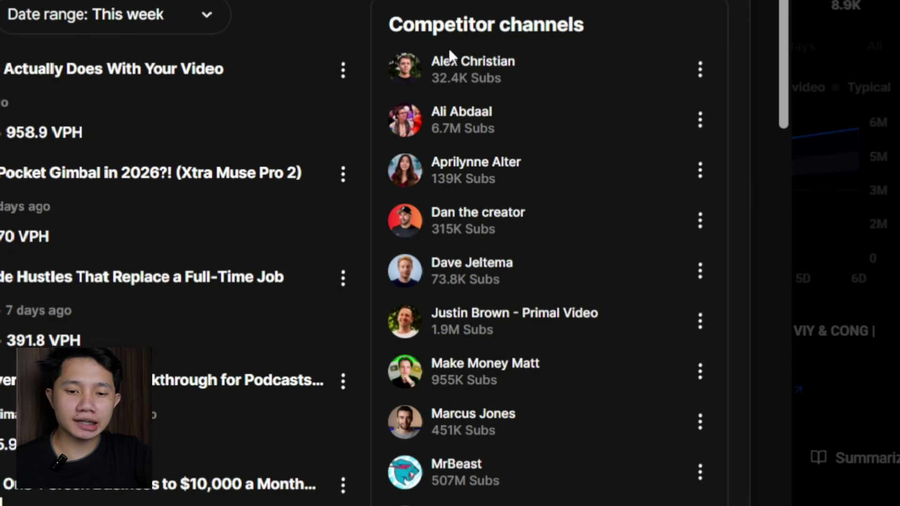
scroll(449, 49, down, 2)
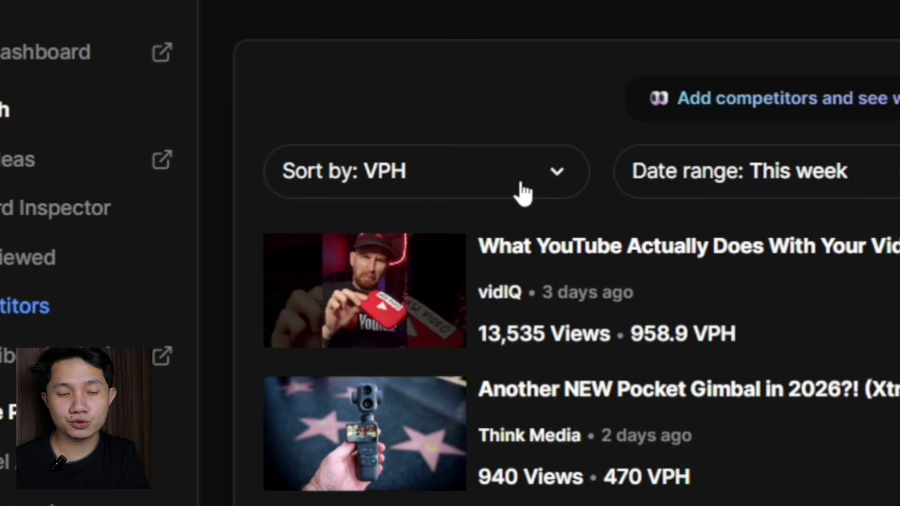
Sort this week's competitor videos by views, by date uploaded and again by VPH, and look through the list.
click(524, 193)
click(430, 322)
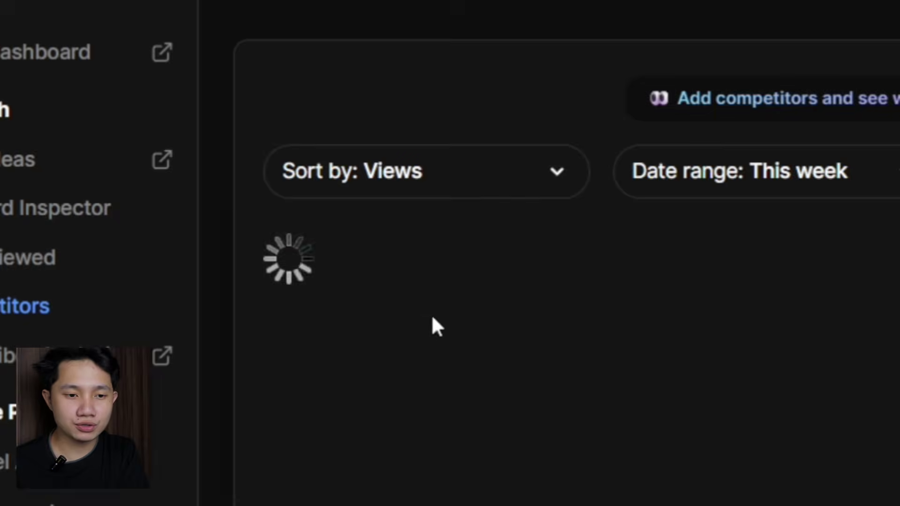
click(518, 192)
click(451, 375)
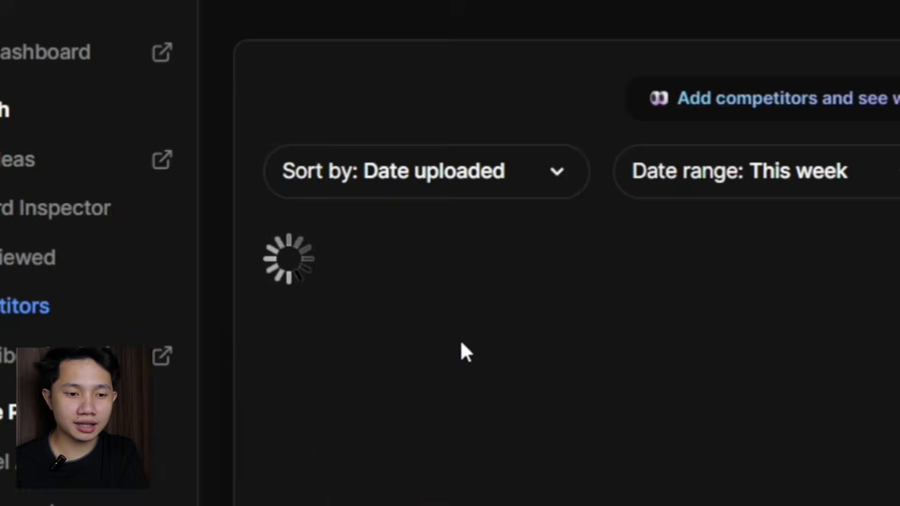
click(525, 196)
click(452, 270)
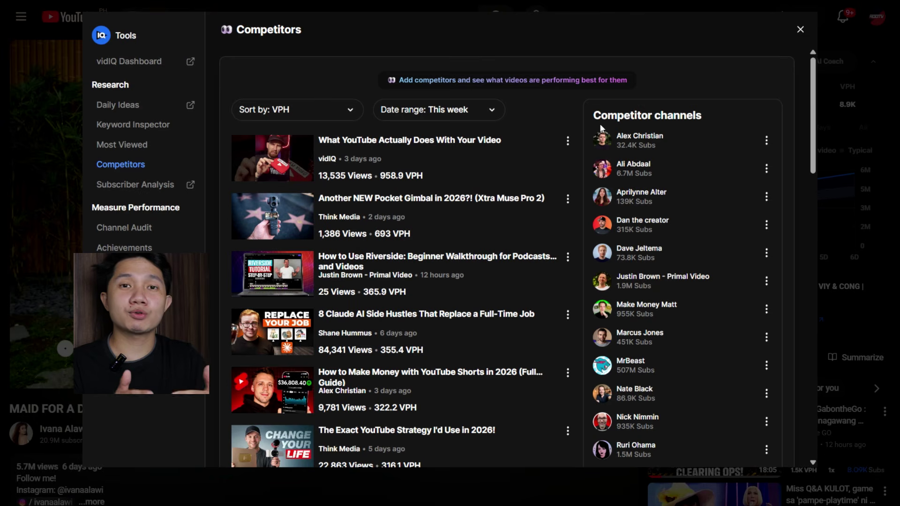
scroll(333, 206, down, 9)
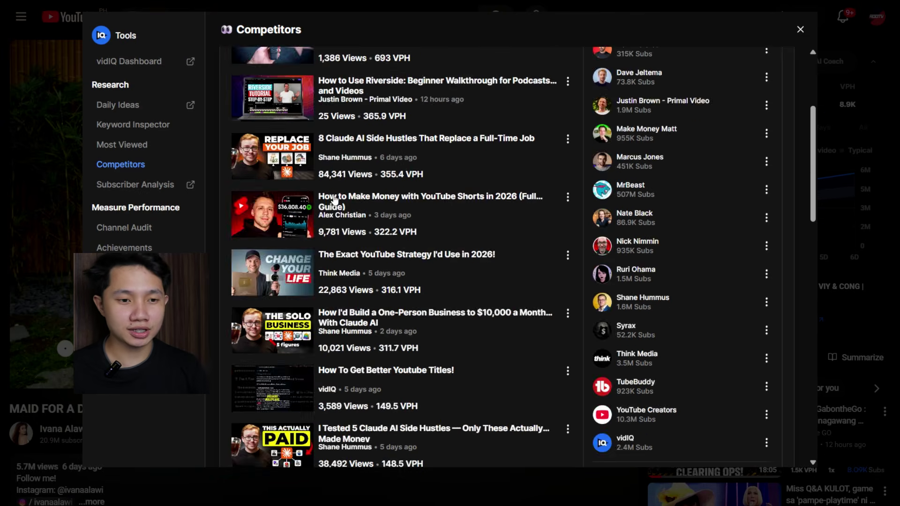
scroll(422, 263, up, 9)
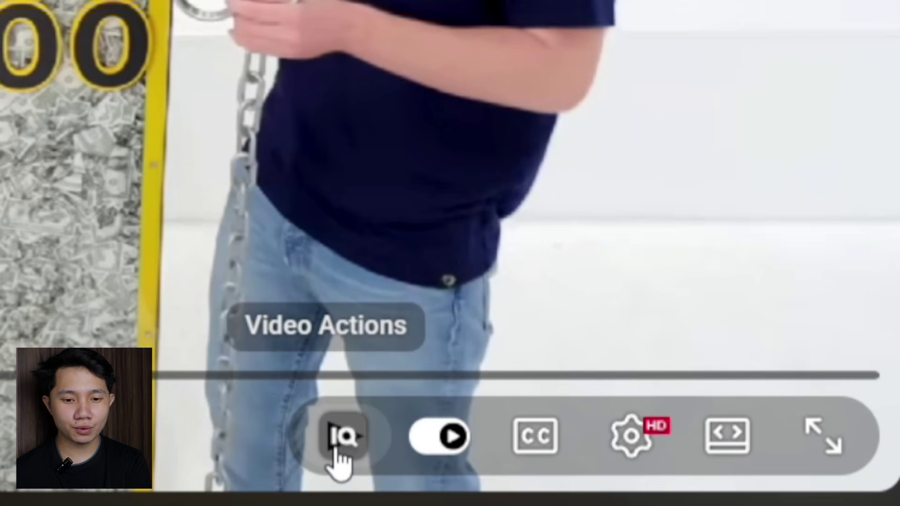
Open the transcript of the MrBeast video "Survive 30 Days Chained To A Stranger, Win $250,000" through the vidIQ video actions.
click(337, 451)
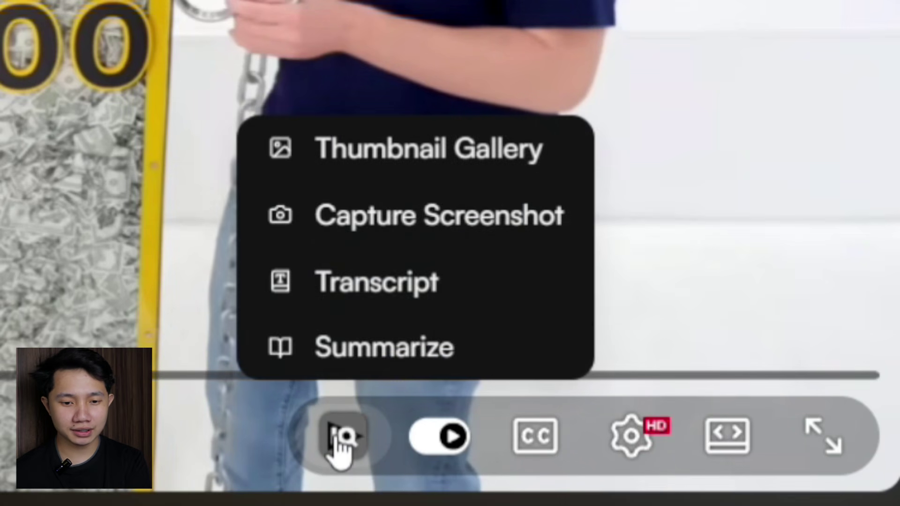
click(451, 289)
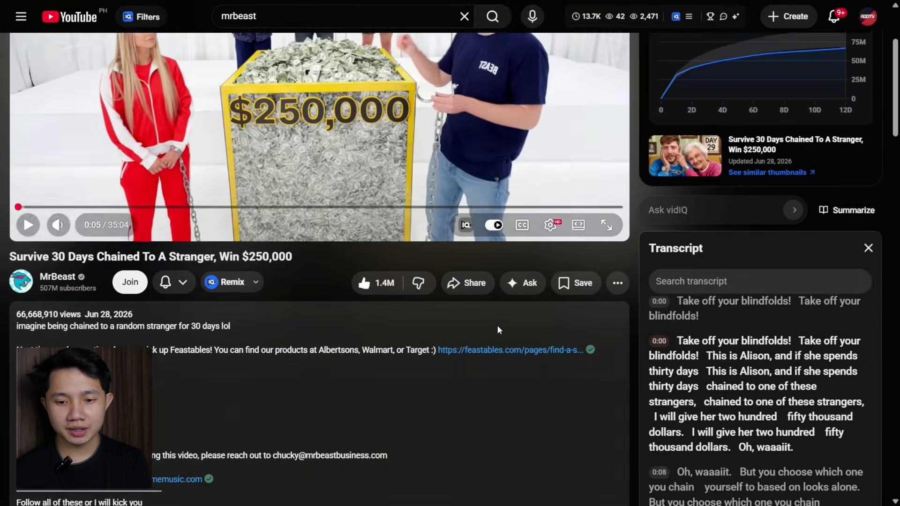
scroll(497, 325, down, 2)
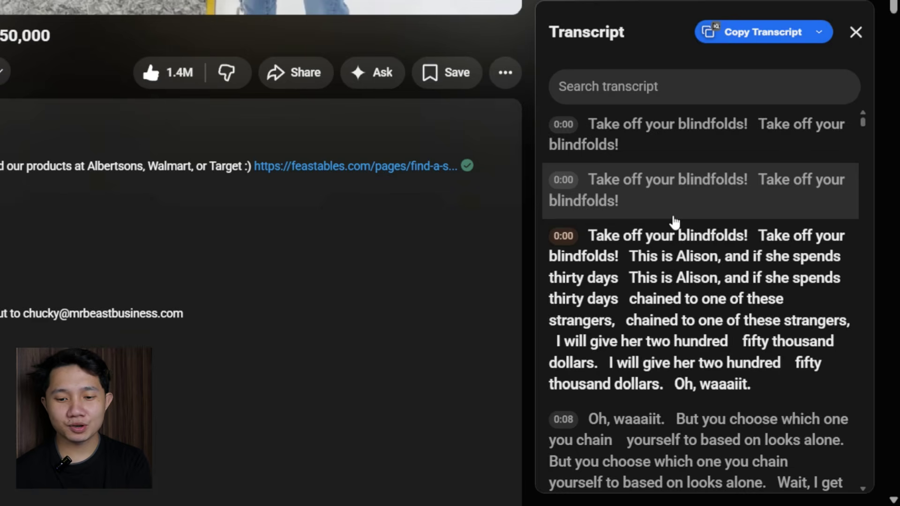
Look through the opening of the MrBeast video's transcript and open the options for copying it.
scroll(717, 300, down, 3)
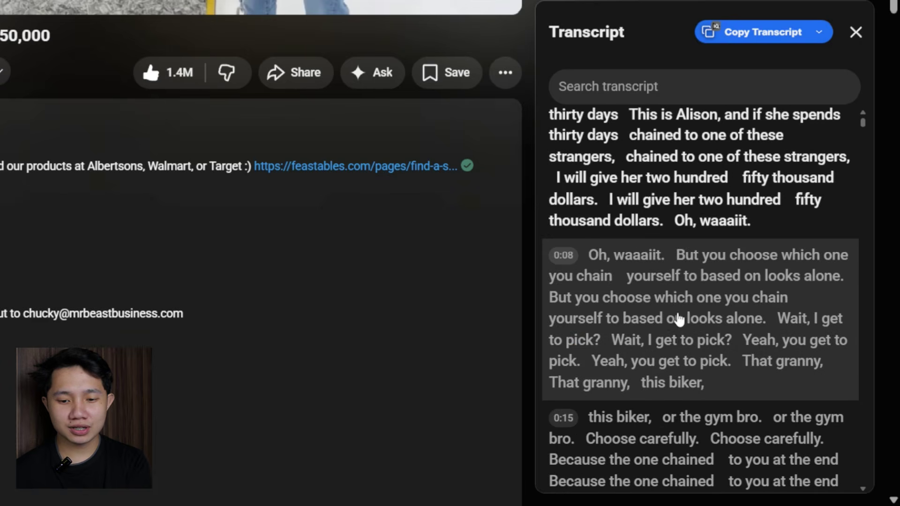
scroll(683, 255, up, 5)
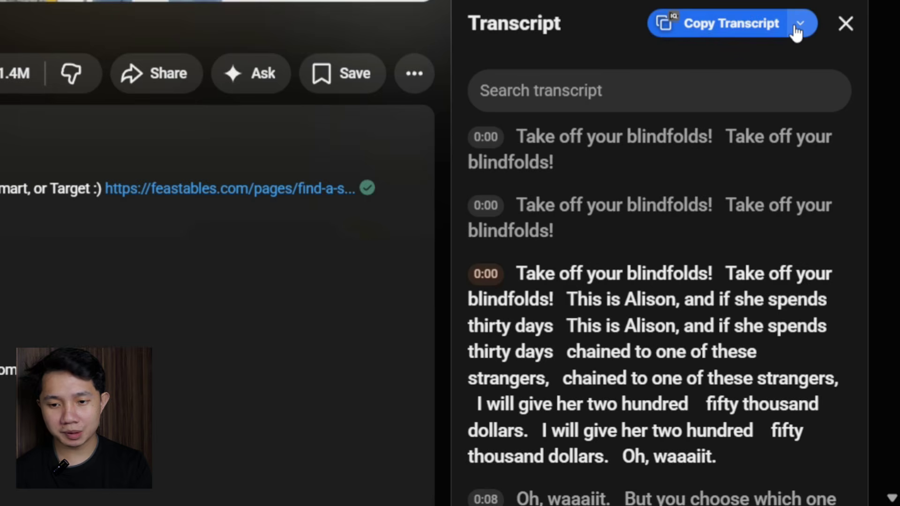
click(799, 26)
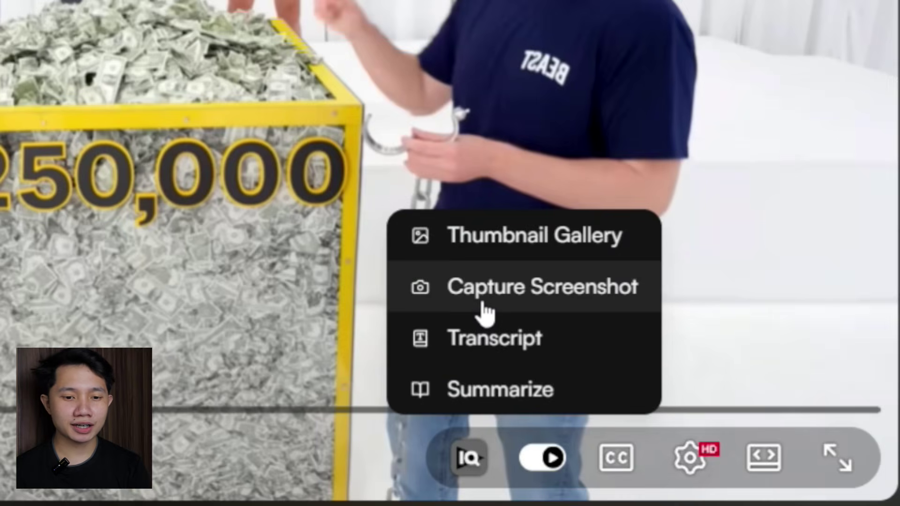
Capture a screenshot of the current MrBeast video frame through the vidIQ video actions.
click(485, 302)
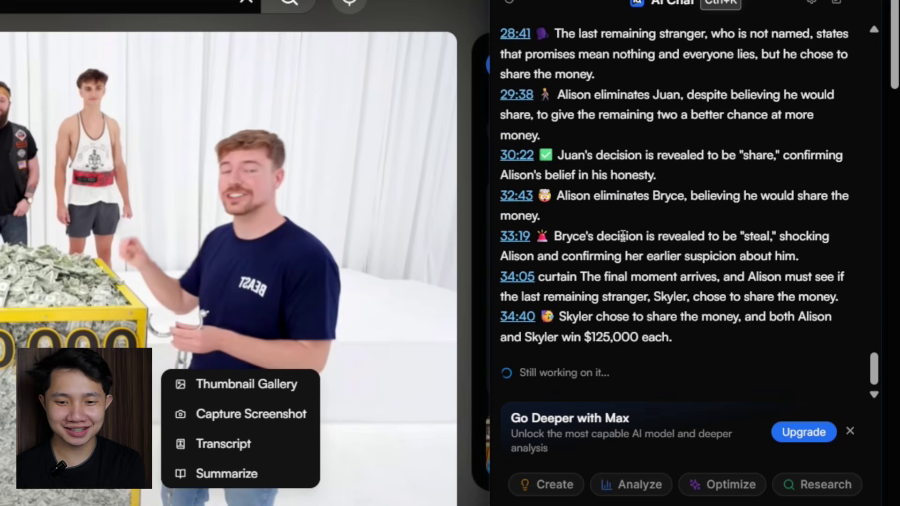
Look through the timestamped summary of the MrBeast video in the AI chat, checking its early and middle entries.
scroll(622, 239, up, 15)
scroll(621, 234, up, 10)
scroll(625, 161, down, 3)
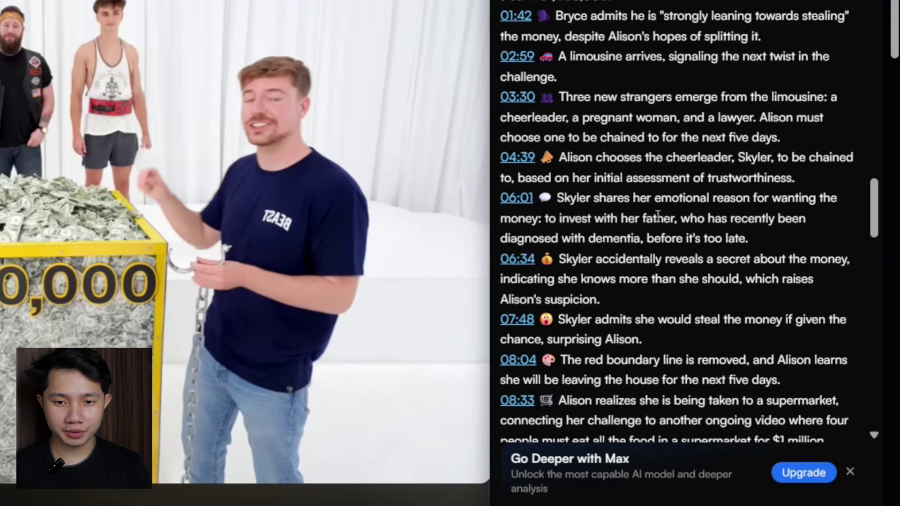
scroll(657, 213, up, 6)
scroll(656, 213, down, 10)
scroll(658, 215, down, 2)
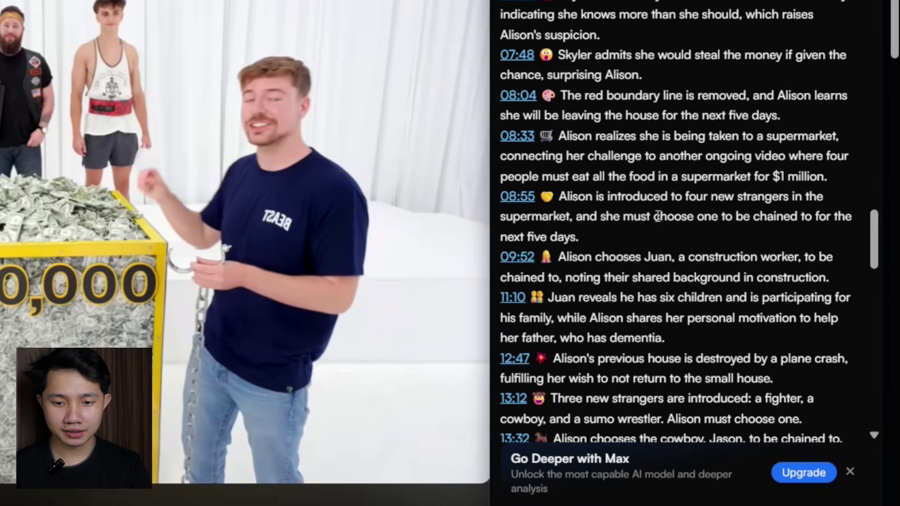
scroll(658, 216, up, 2)
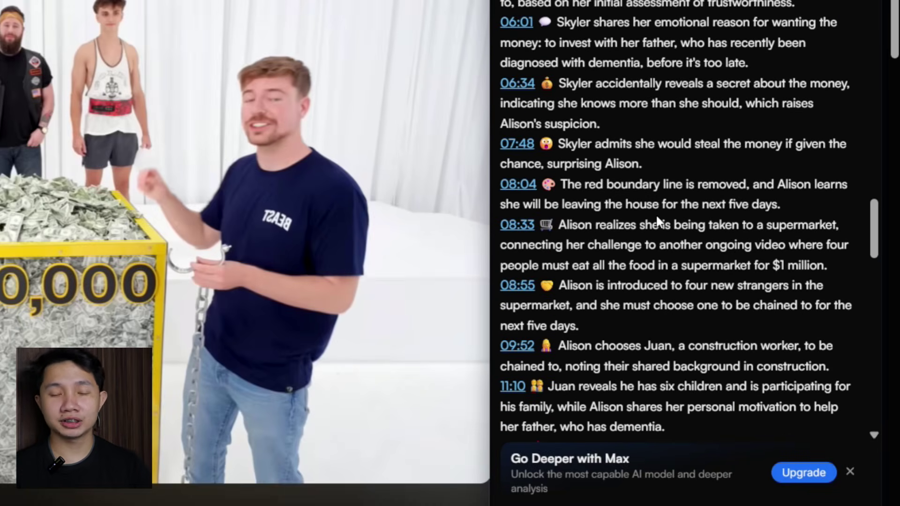
scroll(658, 220, up, 4)
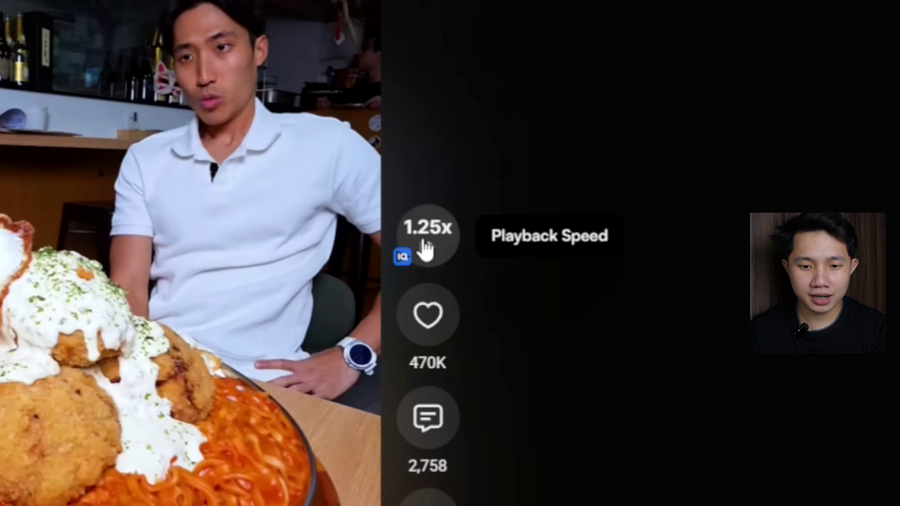
Cycle the playback speed of the food Short through the faster settings back to 1x.
click(426, 249)
click(425, 249)
click(426, 249)
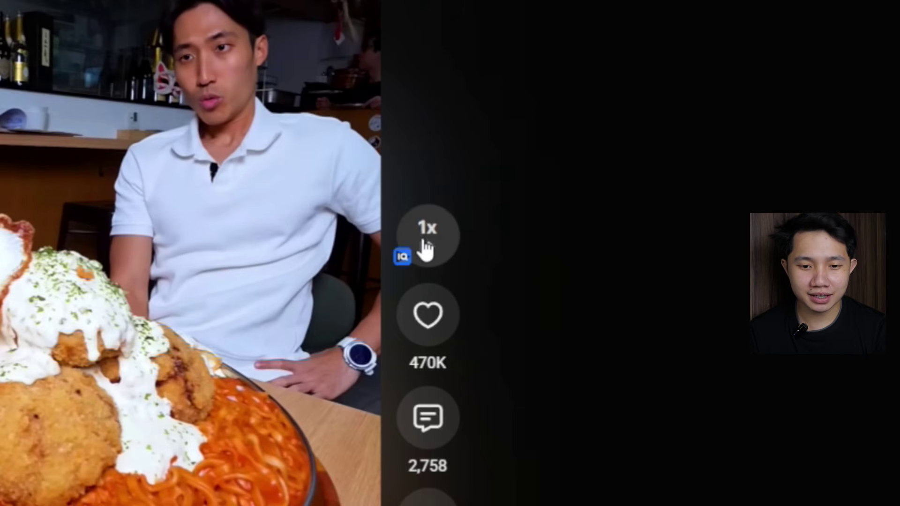